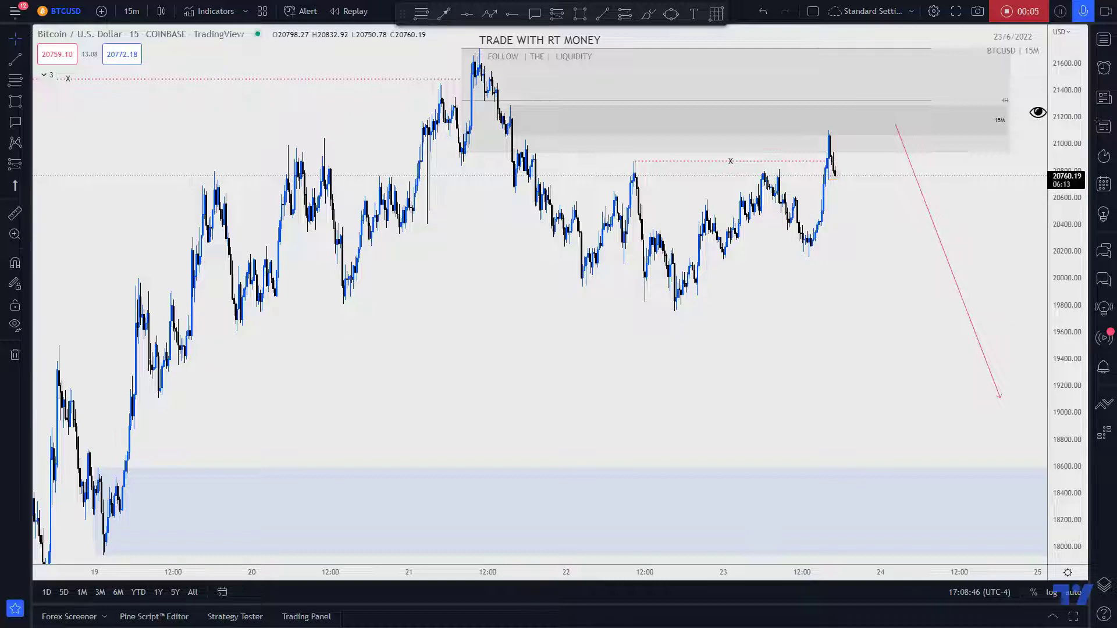
Review the published 4-hour and 15-minute BTCUSD chart snapshots in the browser, closing each to return to the live TradingView chart.
{"action": "left_click_drag", "start_coordinate": [1116, 42], "coordinate": [349, 1]}
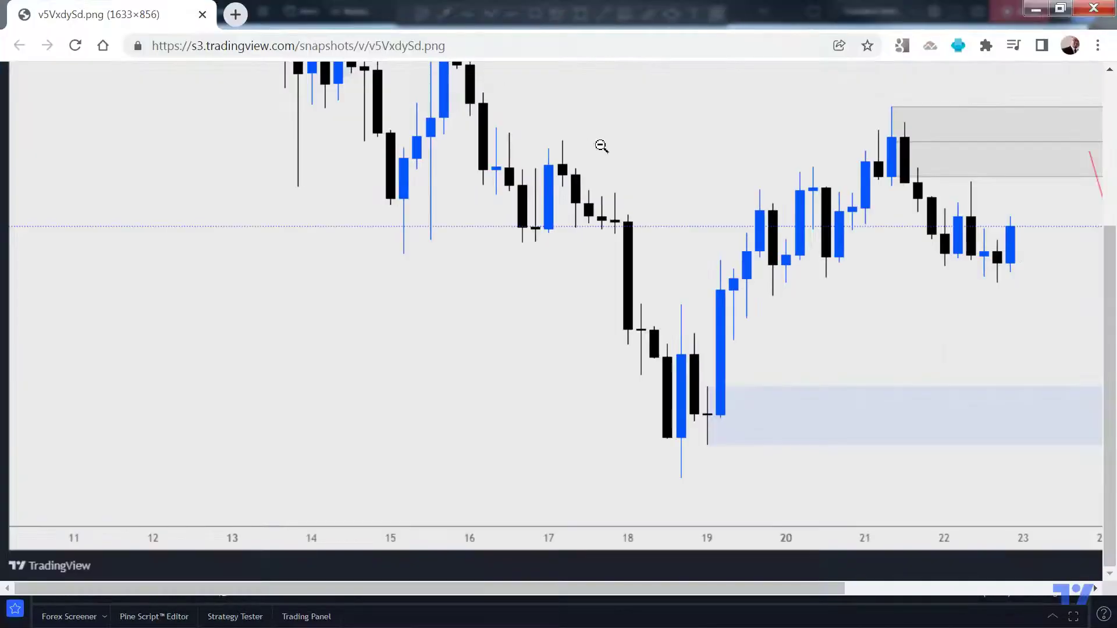
{"action": "left_click", "coordinate": [645, 265]}
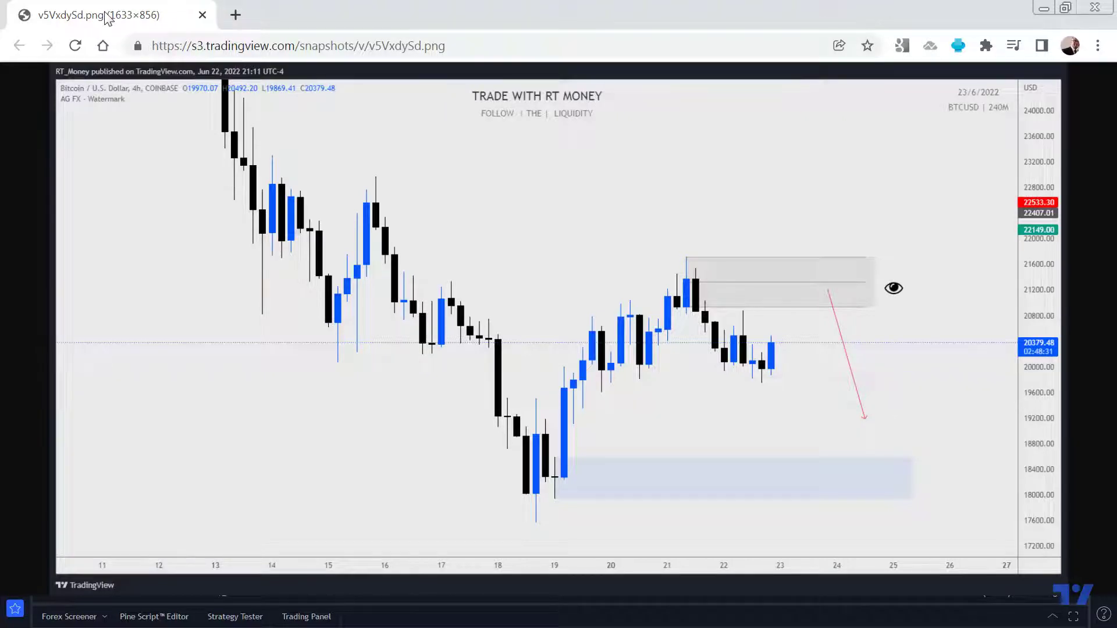
{"action": "left_click", "coordinate": [1093, 8]}
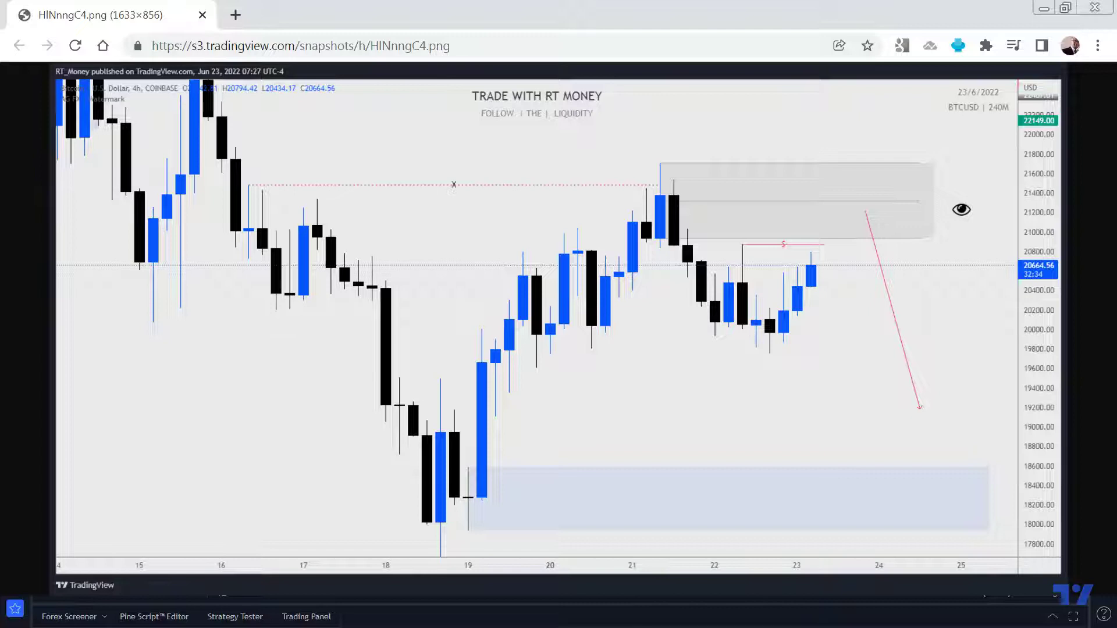
{"action": "left_click", "coordinate": [1096, 8]}
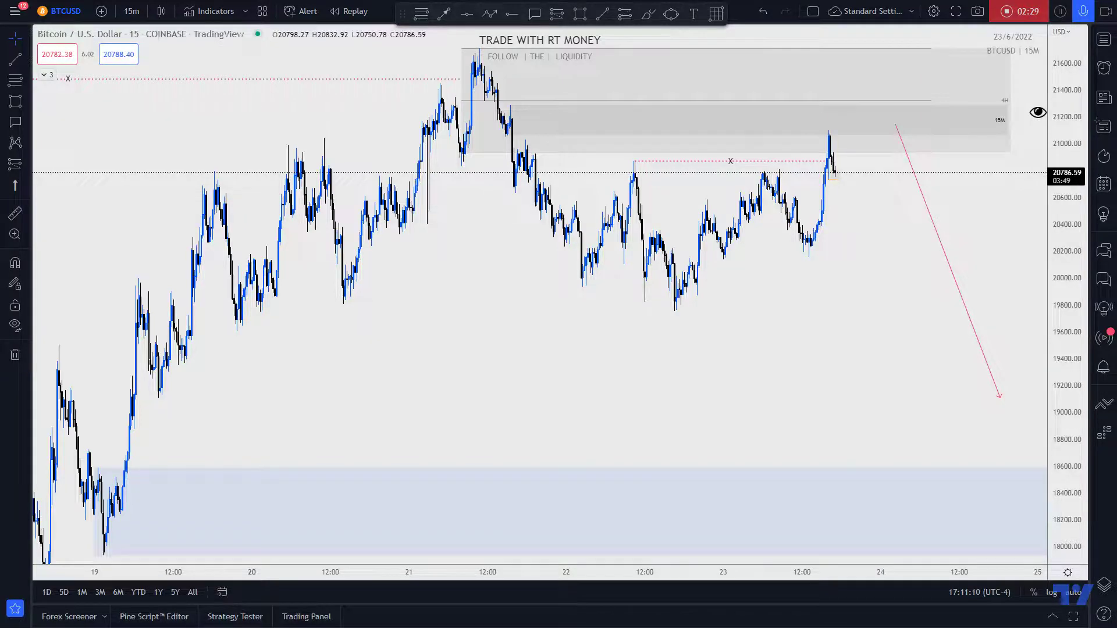
{"action": "key", "text": "alt+Tab"}
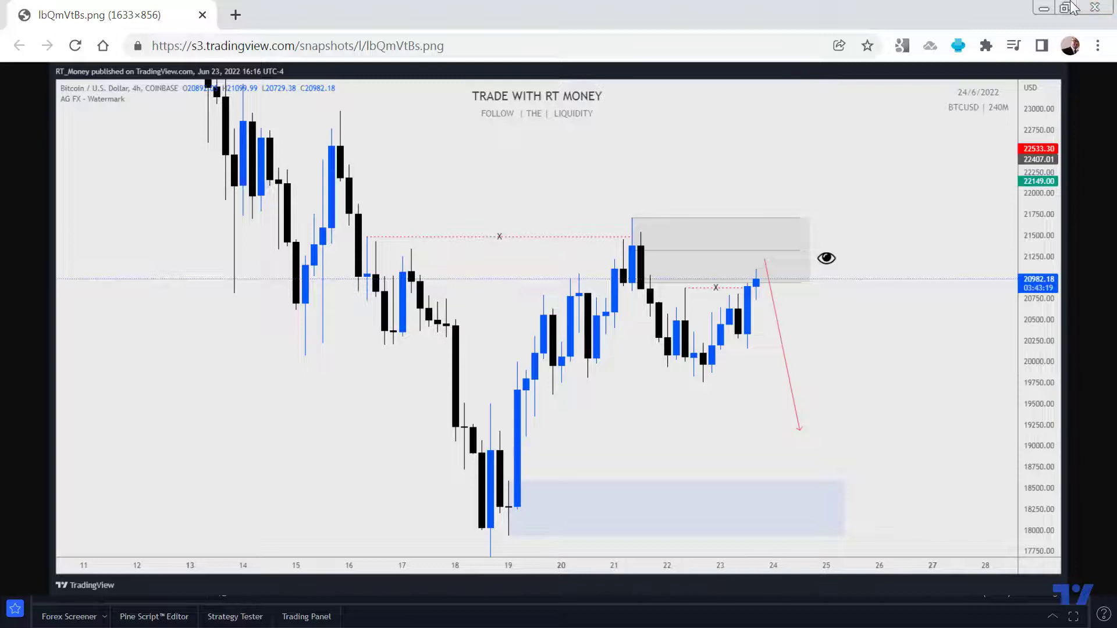
{"action": "left_click", "coordinate": [1095, 7]}
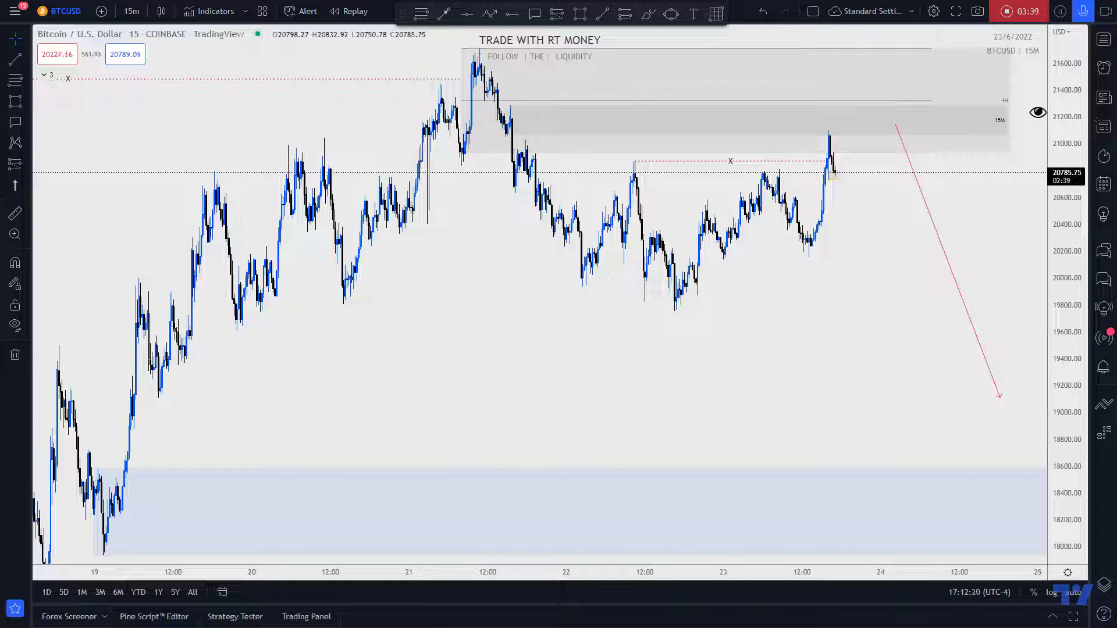
{"action": "key", "text": "alt+Tab"}
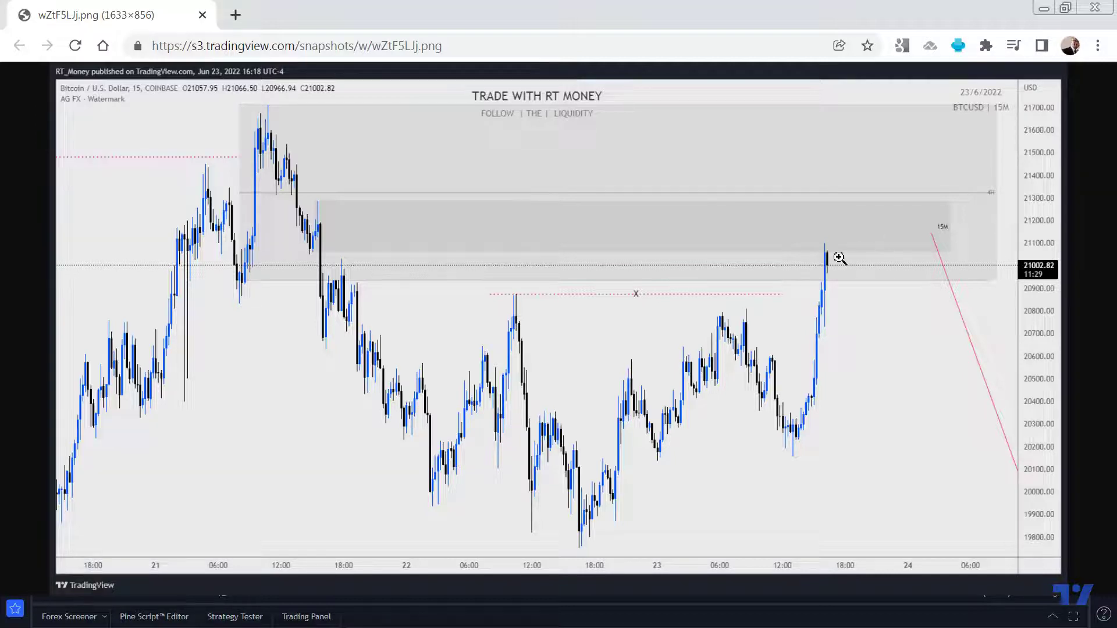
{"action": "left_click_drag", "start_coordinate": [131, 25], "coordinate": [1111, 64]}
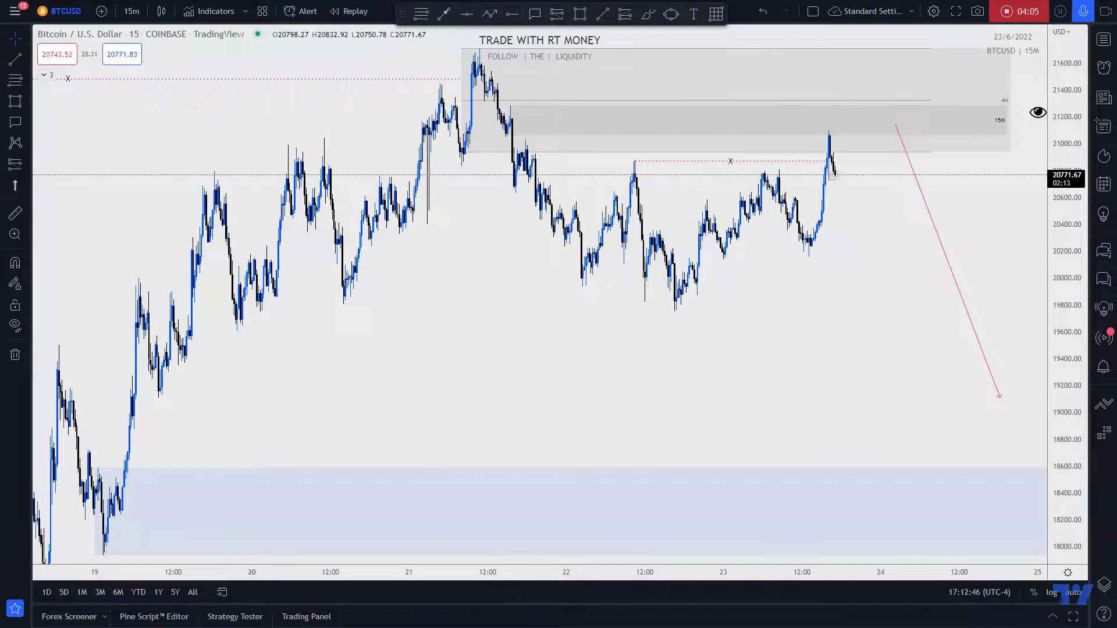
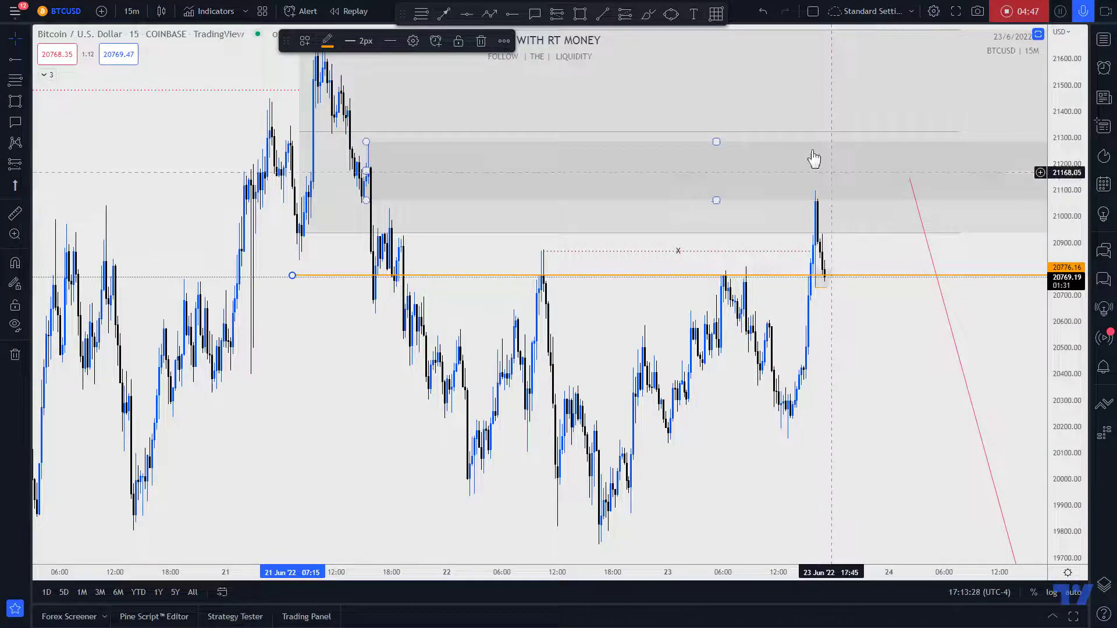
Extend the right edge of the large grey 4H supply zone to 25 Jun 01:15.
{"action": "left_click", "coordinate": [479, 180]}
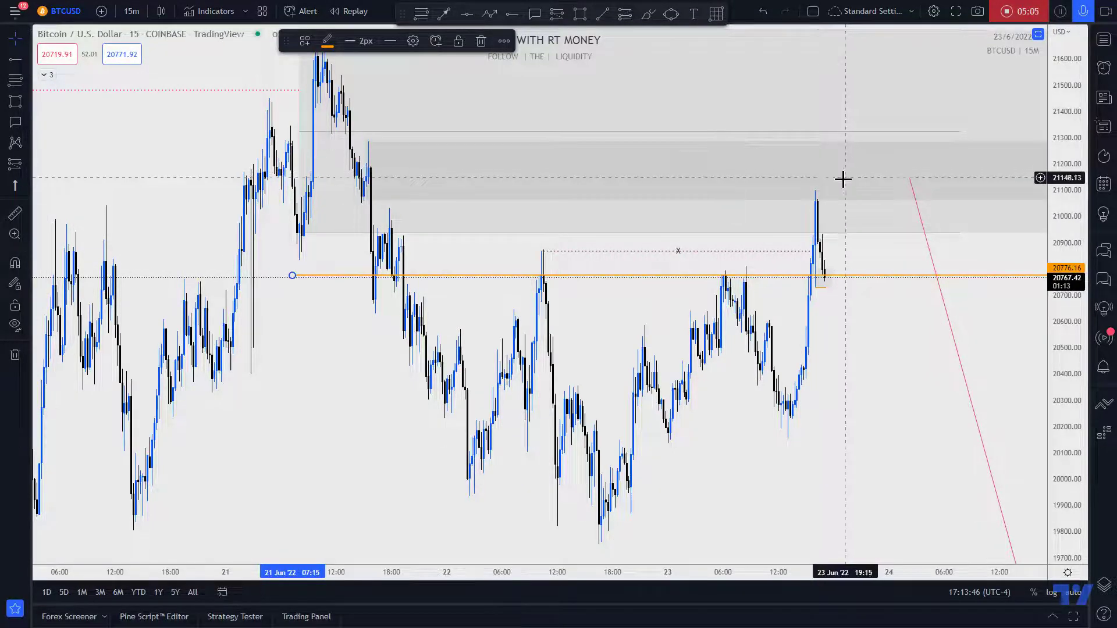
{"action": "mouse_move", "coordinate": [853, 267]}
{"action": "left_mouse_down"}
{"action": "mouse_move", "coordinate": [711, 384]}
{"action": "mouse_move", "coordinate": [760, 361]}
{"action": "left_mouse_up"}
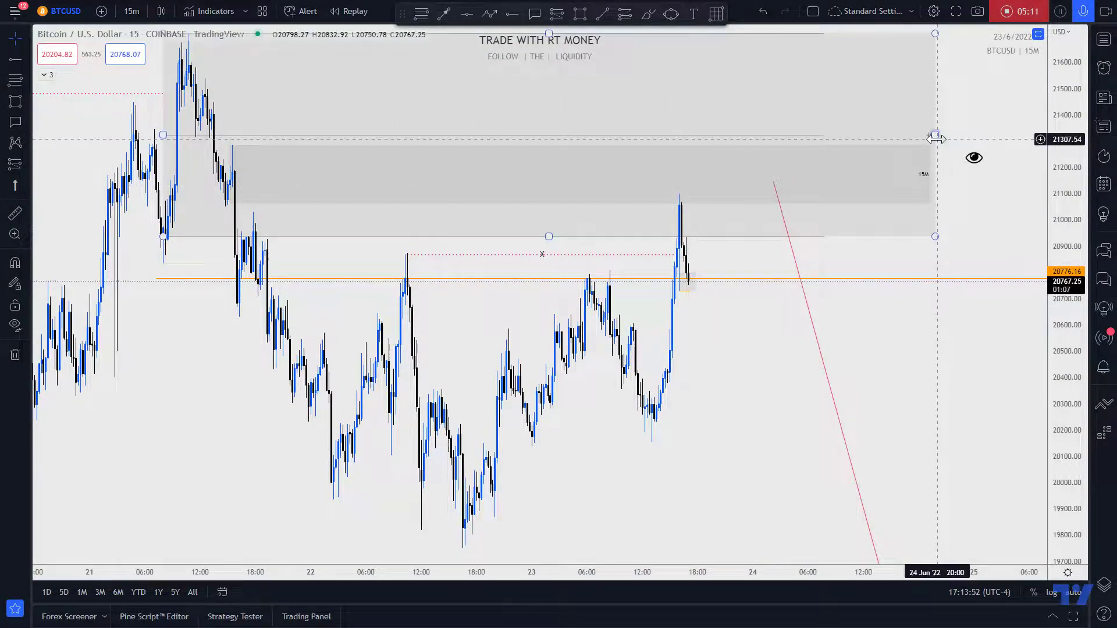
{"action": "left_click_drag", "start_coordinate": [936, 131], "coordinate": [985, 133]}
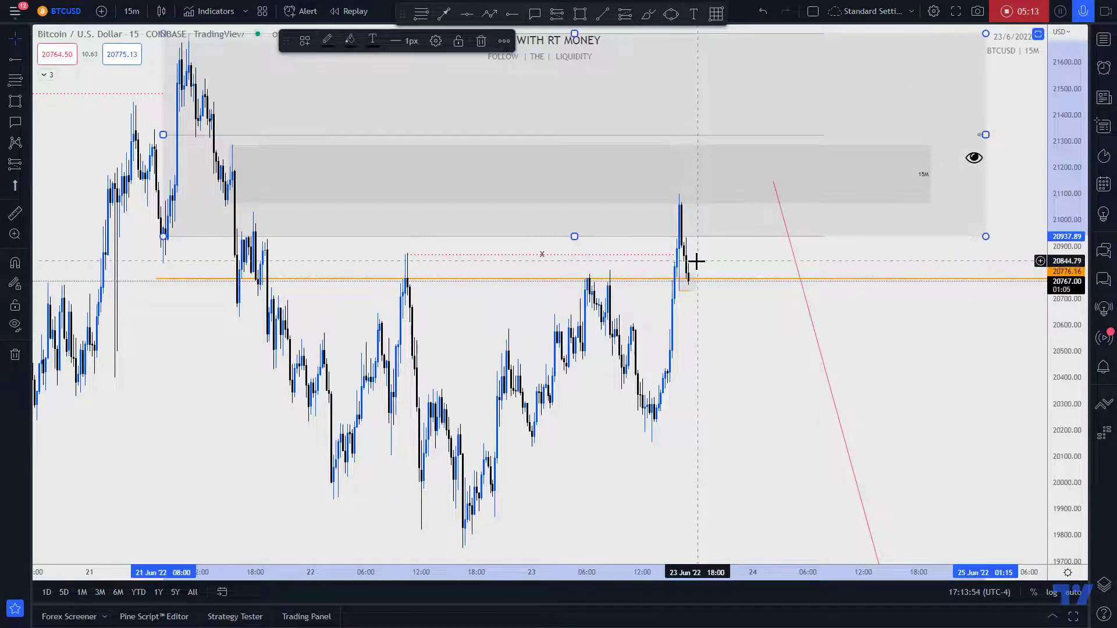
{"action": "left_click", "coordinate": [765, 342]}
{"action": "scroll", "coordinate": [765, 342], "scroll_direction": "up", "scroll_amount": 2}
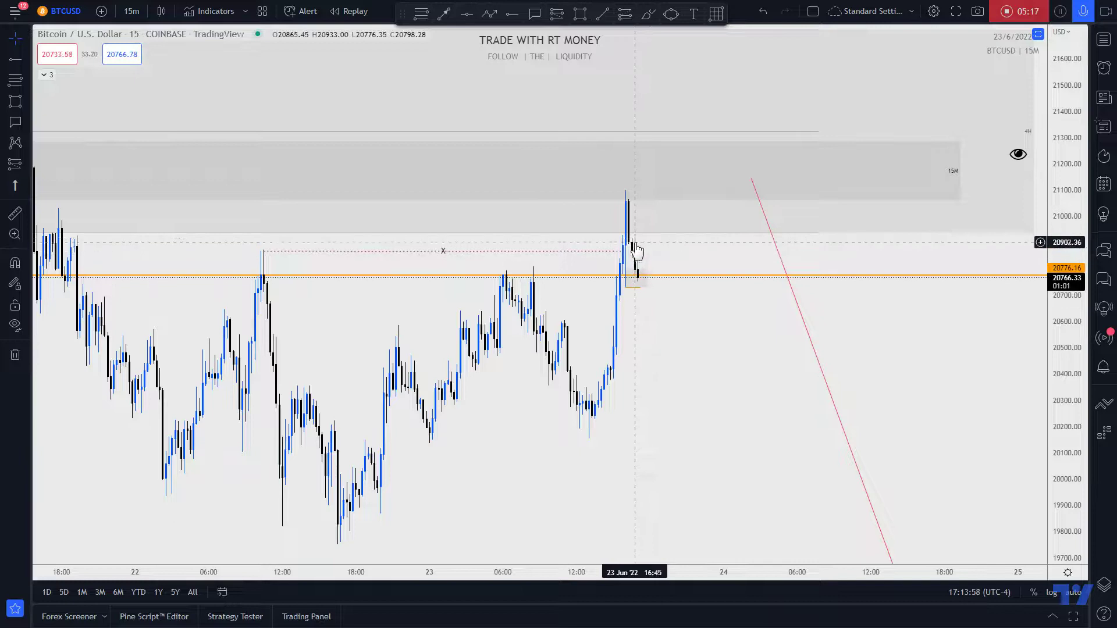
{"action": "left_click_drag", "start_coordinate": [718, 374], "coordinate": [880, 374]}
{"action": "scroll", "coordinate": [803, 334], "scroll_direction": "up", "scroll_amount": 2}
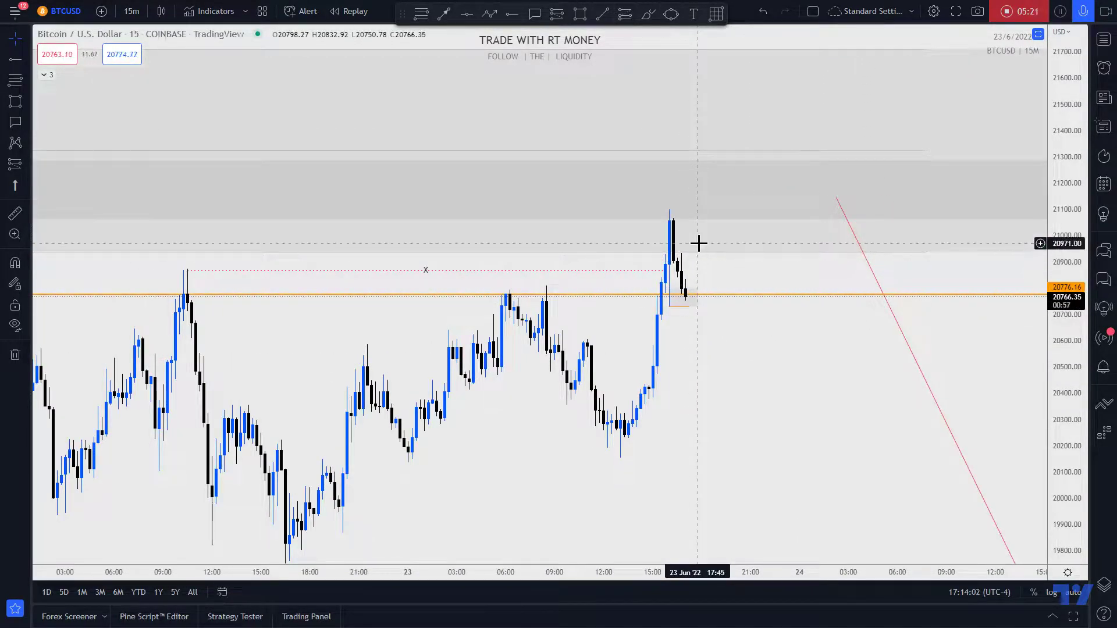
{"action": "left_click", "coordinate": [490, 14]}
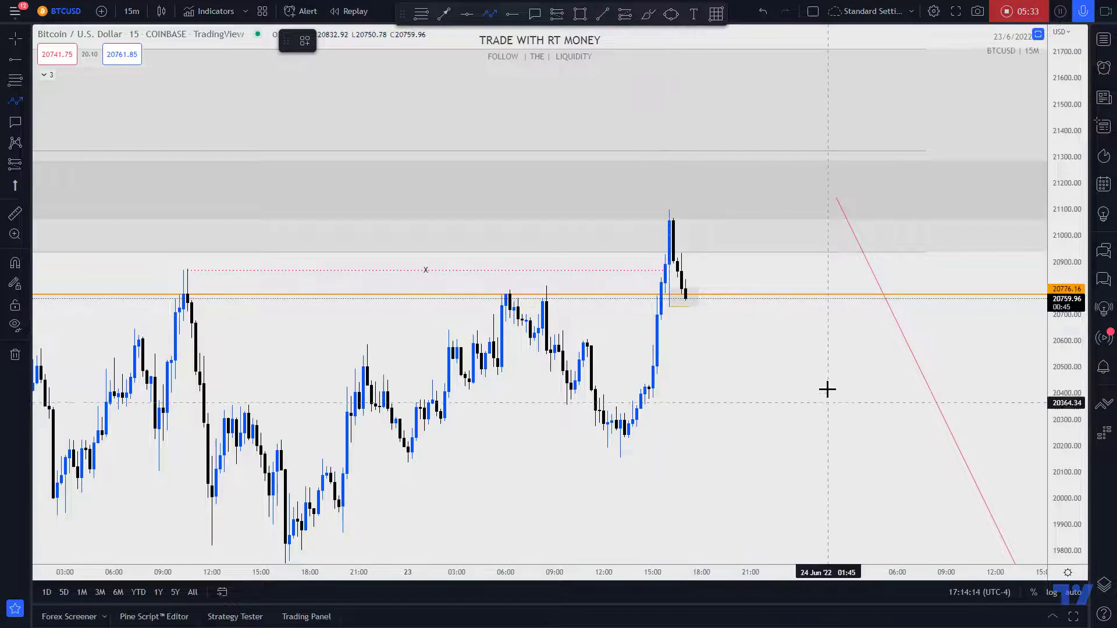
{"action": "key", "text": "Escape"}
Brush a red line under the small zone at the latest candles, with V-shaped price paths dipping below it and rebounding.
{"action": "scroll", "coordinate": [931, 367], "scroll_direction": "up", "scroll_amount": 4}
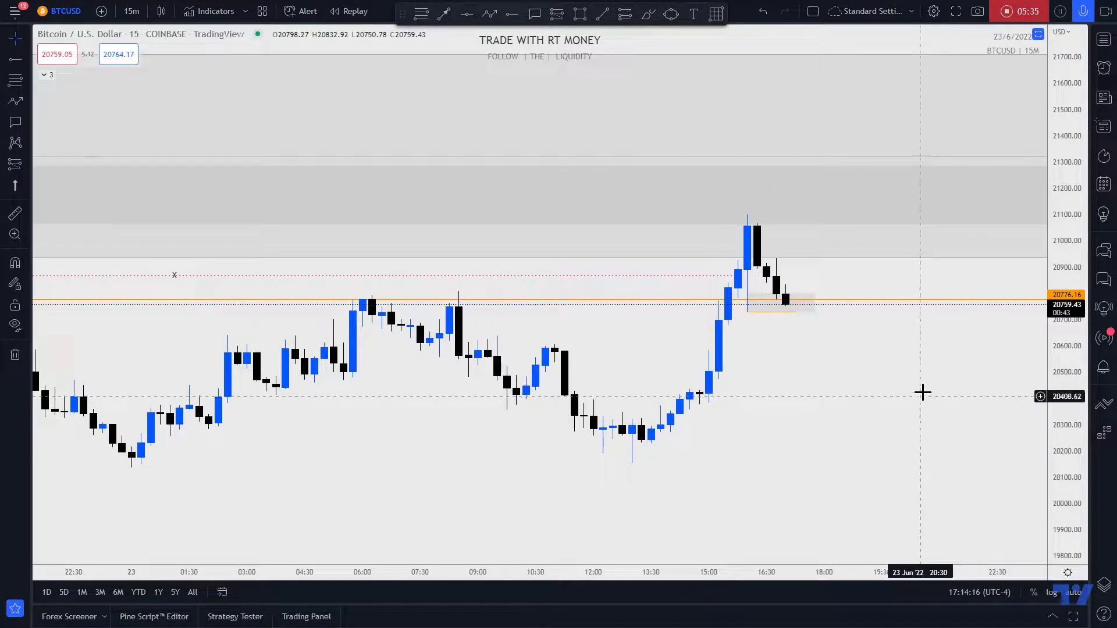
{"action": "left_click_drag", "start_coordinate": [855, 369], "coordinate": [658, 356]}
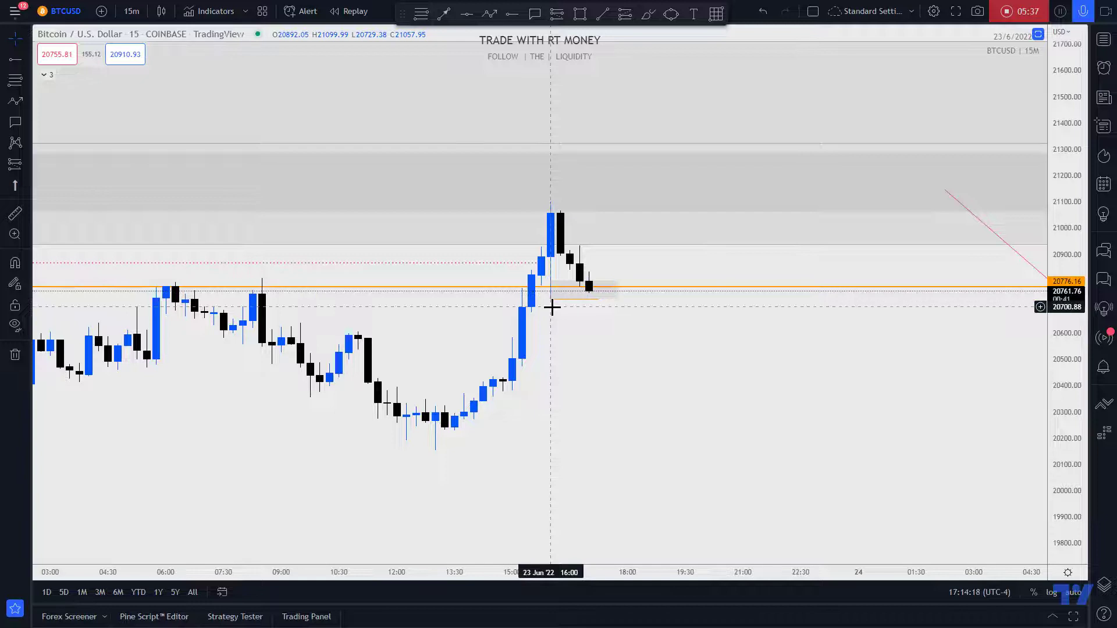
{"action": "left_click", "coordinate": [649, 15]}
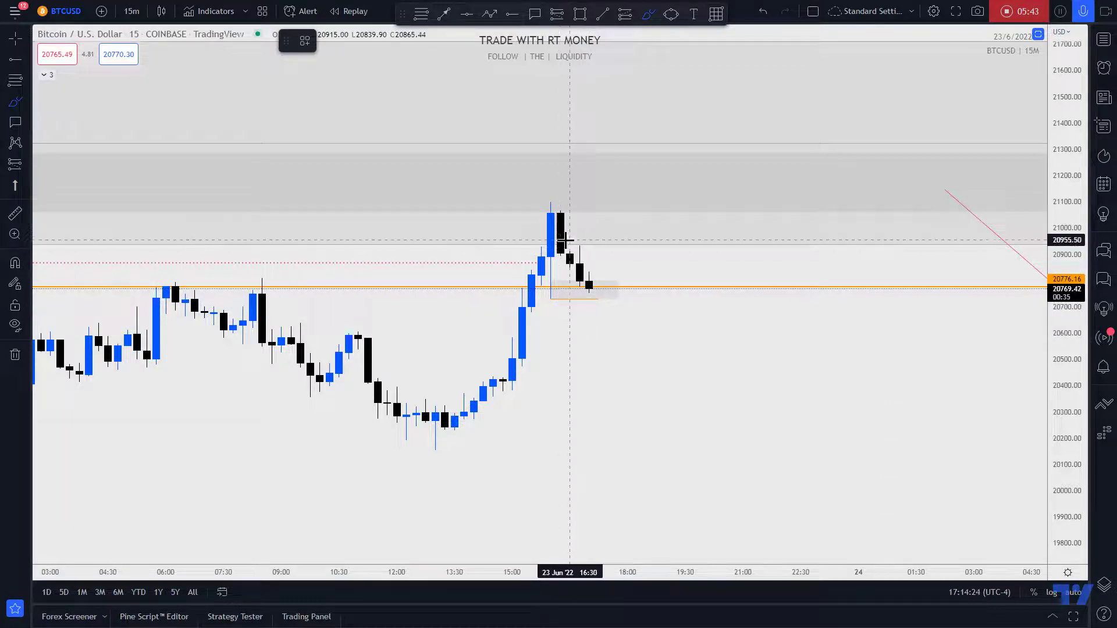
{"action": "mouse_move", "coordinate": [580, 256]}
{"action": "left_mouse_down"}
{"action": "mouse_move", "coordinate": [597, 294]}
{"action": "mouse_move", "coordinate": [617, 222]}
{"action": "left_mouse_up"}
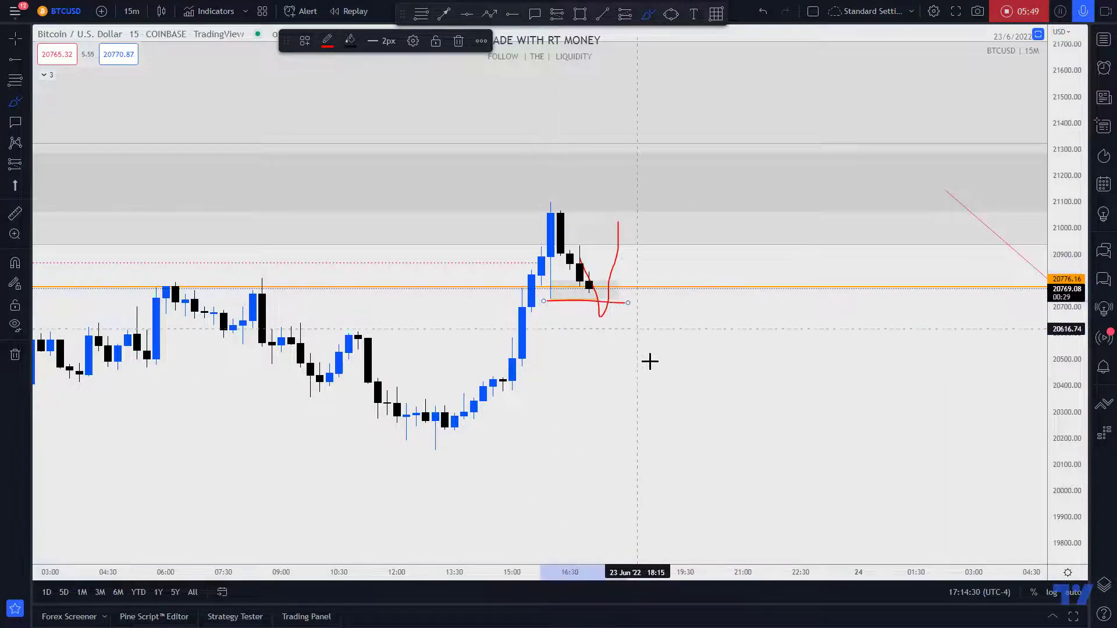
{"action": "left_click_drag", "start_coordinate": [589, 286], "coordinate": [602, 333]}
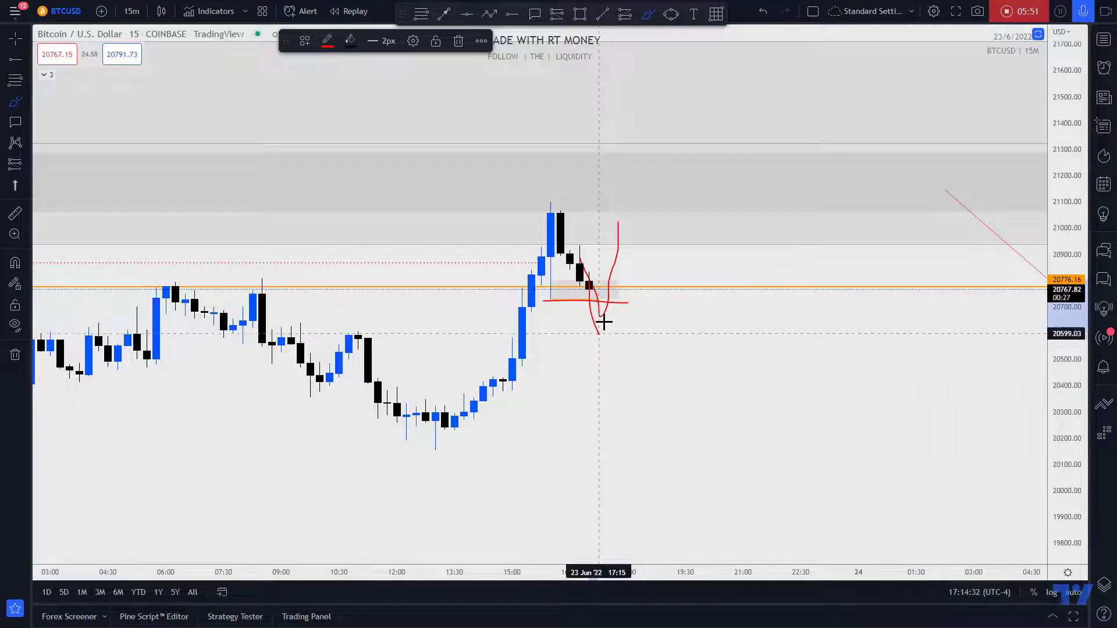
{"action": "left_click_drag", "start_coordinate": [609, 280], "coordinate": [590, 278]}
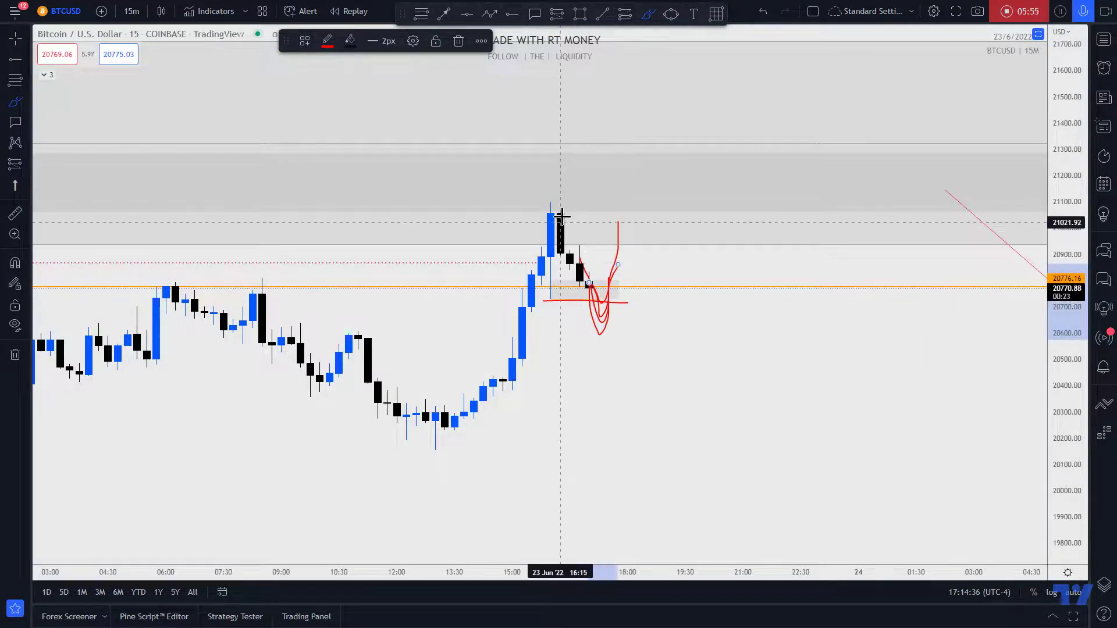
Brush a red box around the latest swing high, an arc at its lower edge, and a stepped decline to about 19,920.
{"action": "mouse_move", "coordinate": [550, 211]}
{"action": "left_mouse_down"}
{"action": "mouse_move", "coordinate": [579, 253]}
{"action": "mouse_move", "coordinate": [725, 192]}
{"action": "mouse_move", "coordinate": [531, 199]}
{"action": "left_mouse_up"}
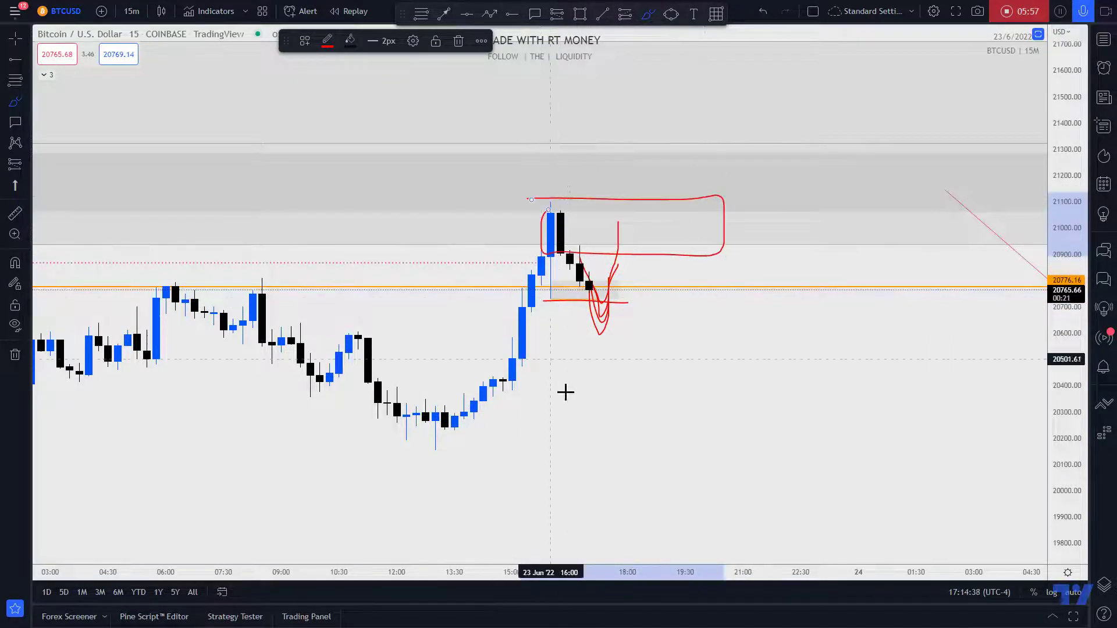
{"action": "left_click_drag", "start_coordinate": [562, 249], "coordinate": [589, 249]}
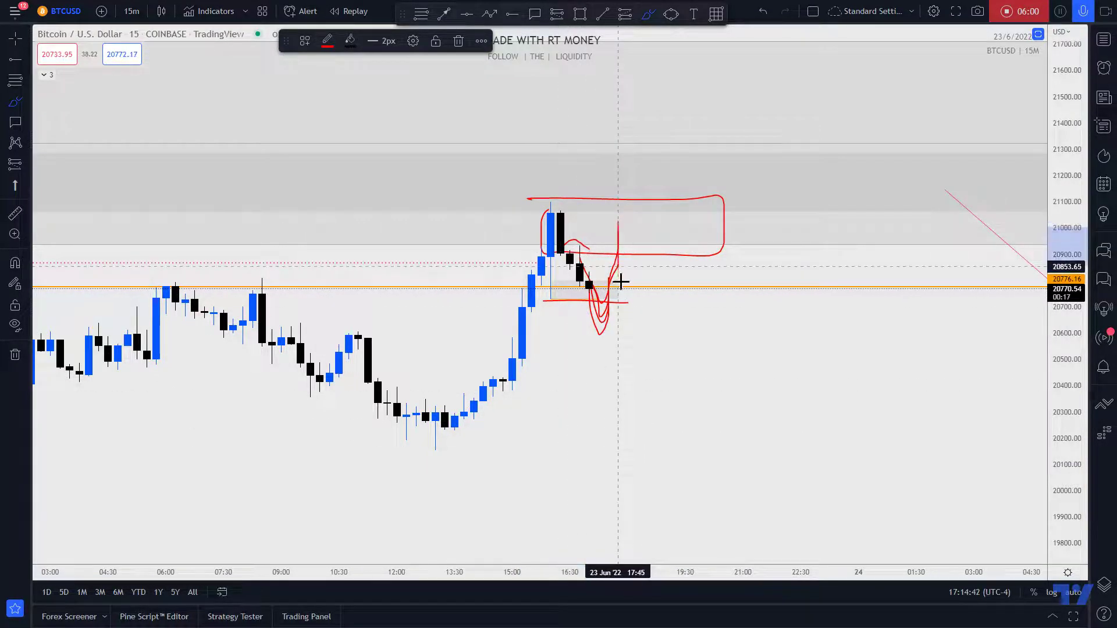
{"action": "mouse_move", "coordinate": [621, 282]}
{"action": "left_mouse_down"}
{"action": "mouse_move", "coordinate": [644, 282]}
{"action": "mouse_move", "coordinate": [830, 509]}
{"action": "mouse_move", "coordinate": [849, 511]}
{"action": "left_mouse_up"}
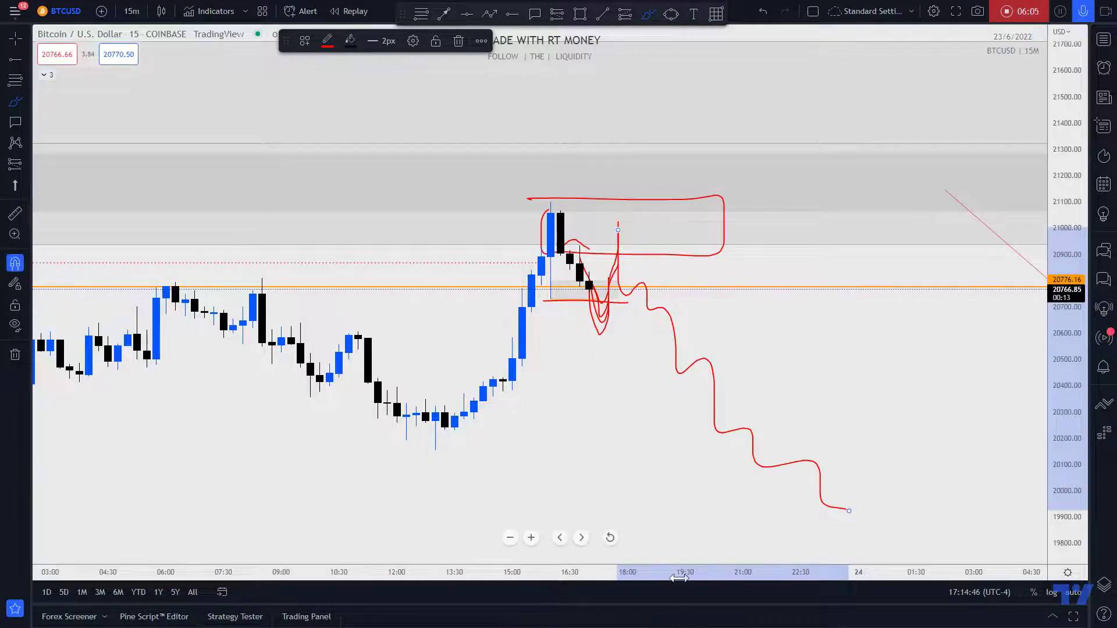
Undo all the red brush strokes around the latest swing high.
{"action": "key", "text": "ctrl+z"}
{"action": "key", "text": "ctrl+z"}
{"action": "key", "text": "ctrl+z"}
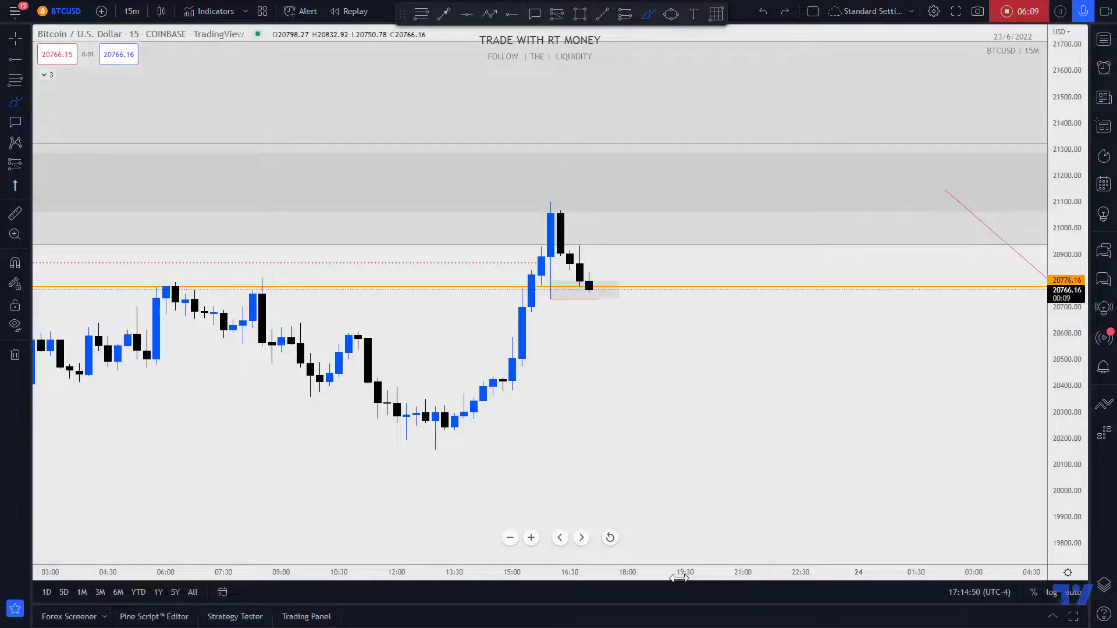
Try brushing a stepped decline from the latest candles to about 20,180 and a stroke along the recent rally, undoing each.
{"action": "left_click_drag", "start_coordinate": [579, 281], "coordinate": [724, 443]}
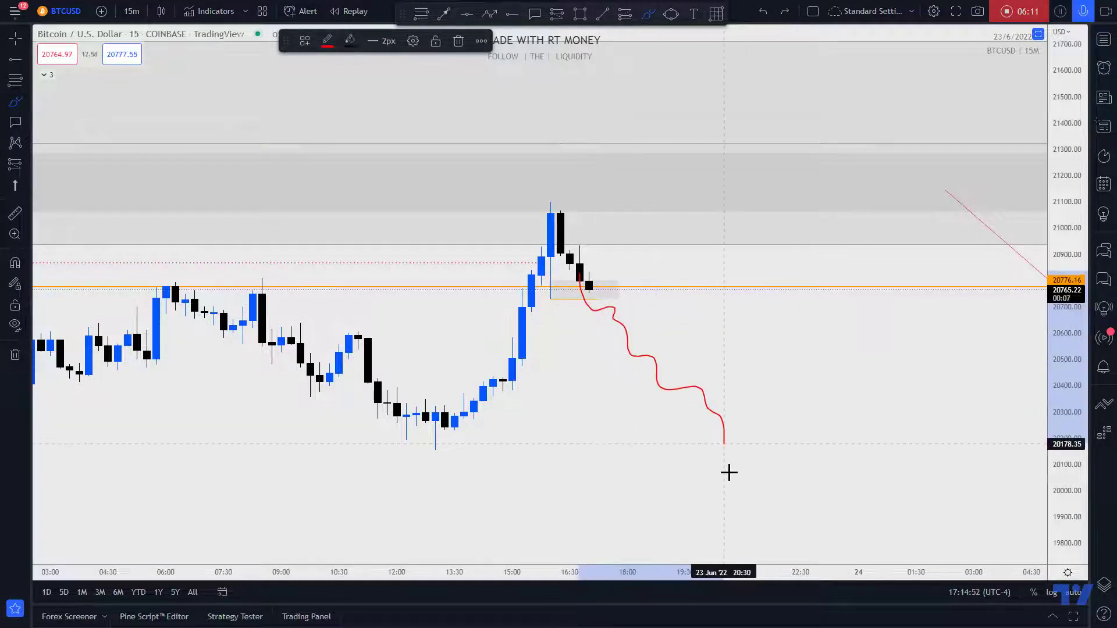
{"action": "key", "text": "ctrl+z"}
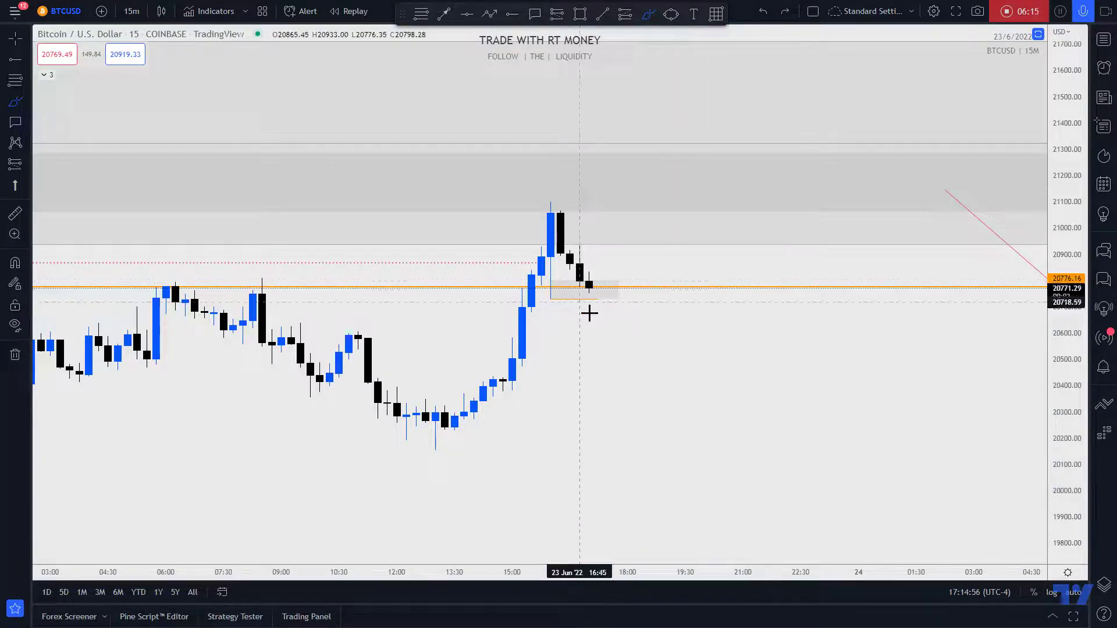
{"action": "mouse_move", "coordinate": [436, 433]}
{"action": "left_mouse_down"}
{"action": "mouse_move", "coordinate": [561, 215]}
{"action": "mouse_move", "coordinate": [606, 311]}
{"action": "mouse_move", "coordinate": [628, 182]}
{"action": "left_mouse_up"}
{"action": "key", "text": "ctrl+z"}
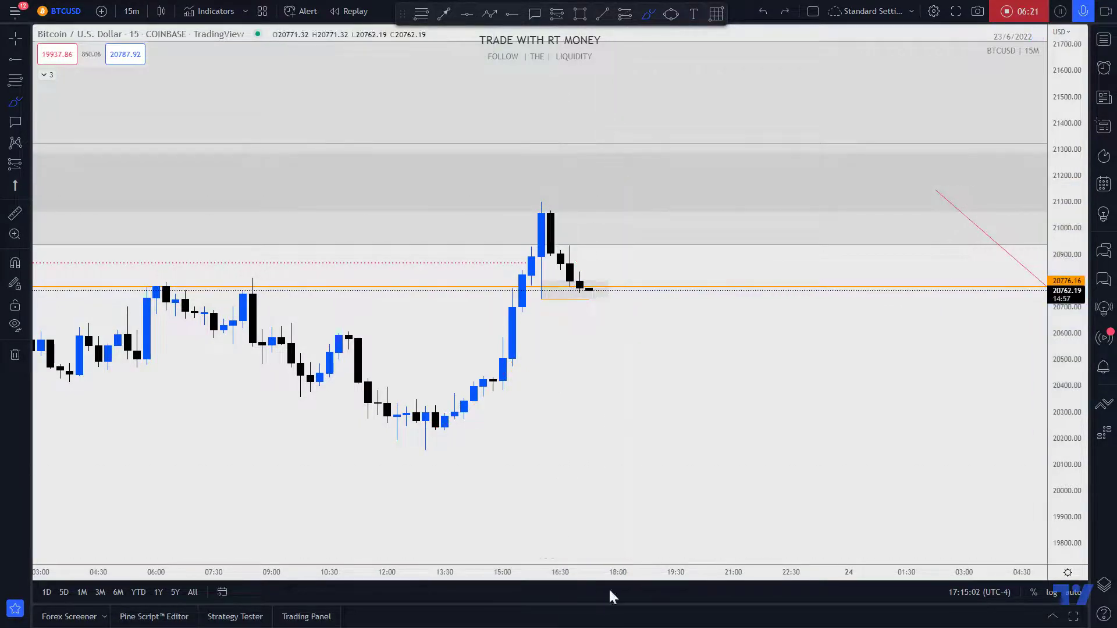
Brush a zigzag decline from about 21,000 to about 20,100, plus a short drop from the latest candle to about 20,550.
{"action": "mouse_move", "coordinate": [555, 228]}
{"action": "left_mouse_down"}
{"action": "mouse_move", "coordinate": [618, 345]}
{"action": "mouse_move", "coordinate": [646, 262]}
{"action": "mouse_move", "coordinate": [713, 433]}
{"action": "mouse_move", "coordinate": [810, 464]}
{"action": "left_mouse_up"}
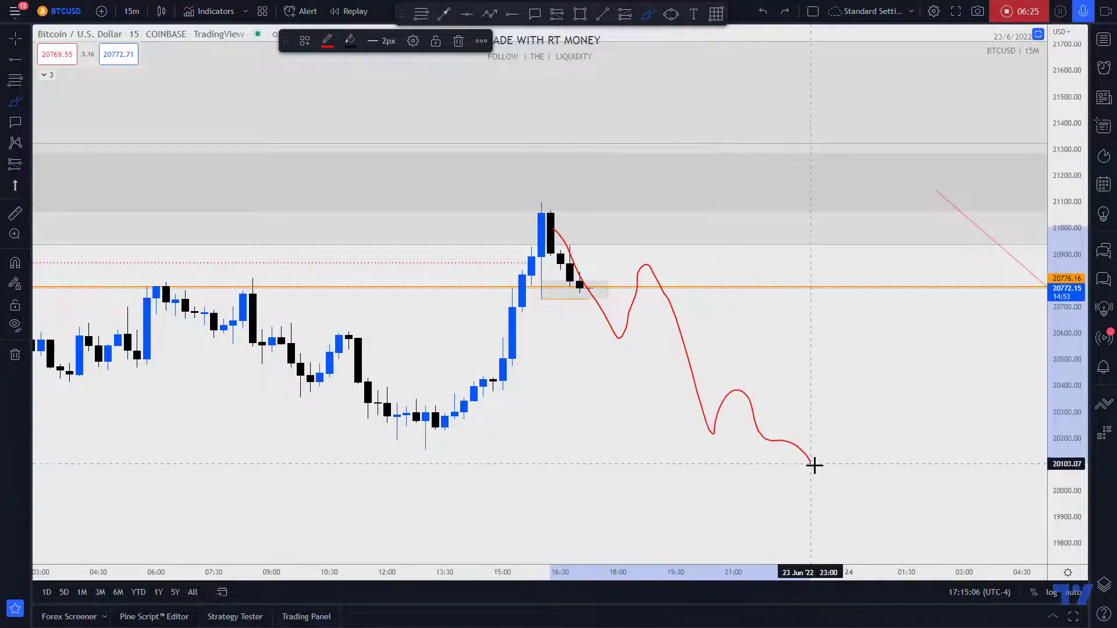
{"action": "left_click_drag", "start_coordinate": [602, 347], "coordinate": [599, 345]}
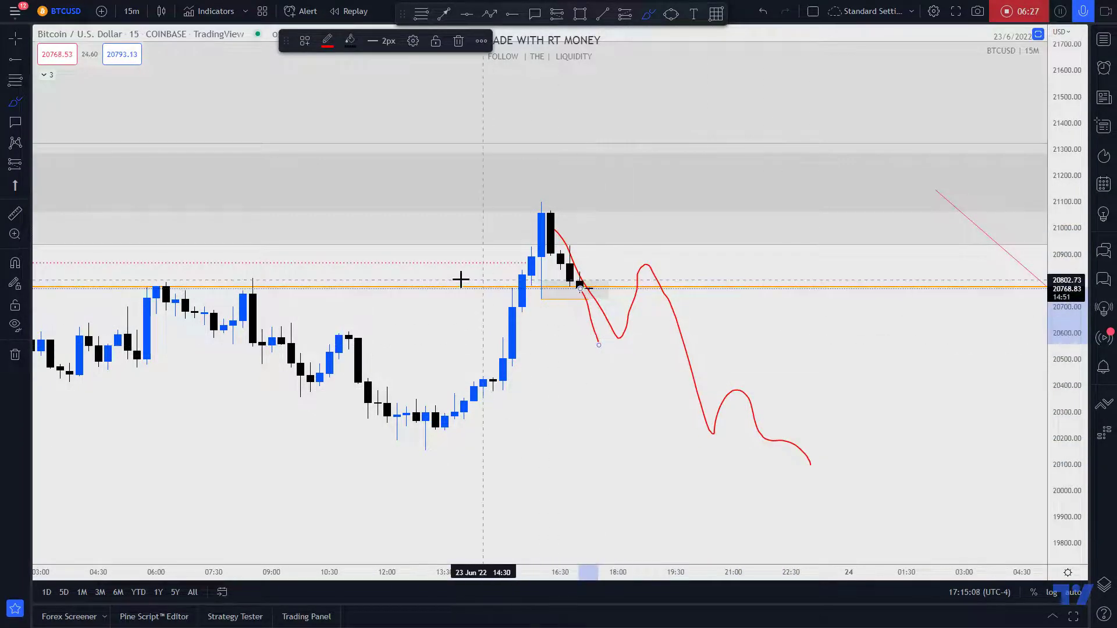
Circle the price touches along the orange horizontal line with the brush, and undo those markings.
{"action": "scroll", "coordinate": [548, 332], "scroll_direction": "down", "scroll_amount": 5}
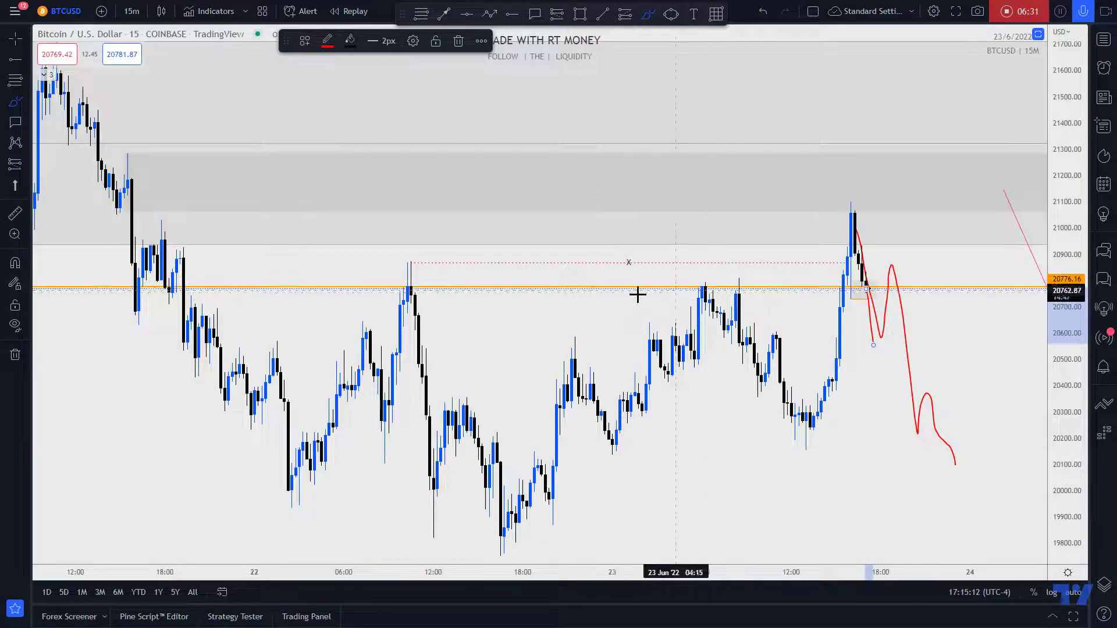
{"action": "scroll", "coordinate": [317, 296], "scroll_direction": "down", "scroll_amount": 2}
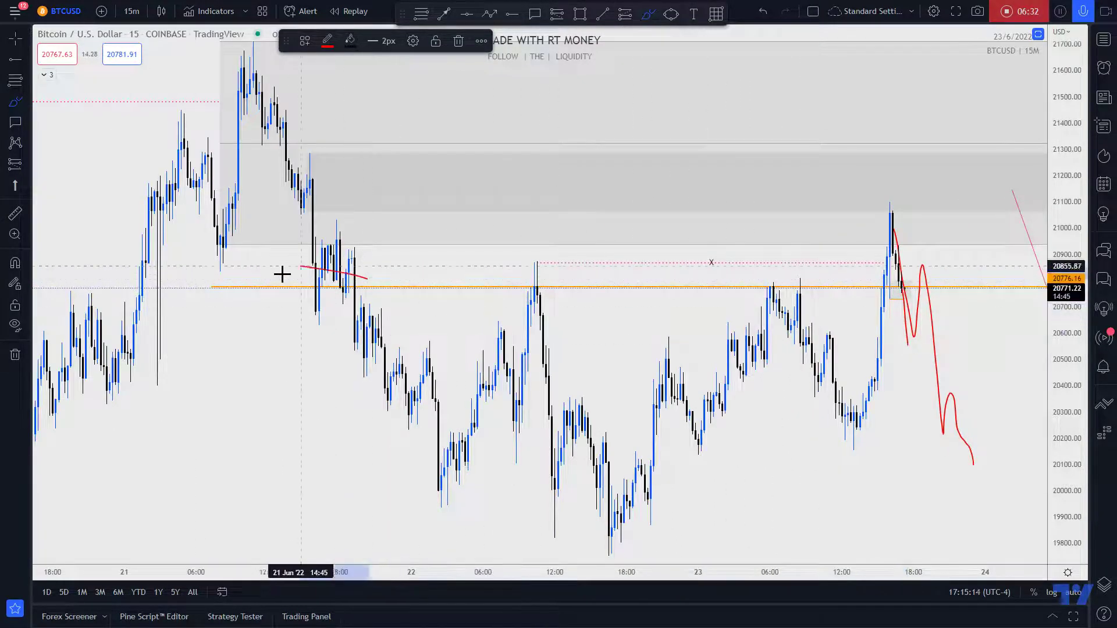
{"action": "left_click_drag", "start_coordinate": [552, 272], "coordinate": [568, 278]}
{"action": "left_click_drag", "start_coordinate": [796, 275], "coordinate": [854, 289]}
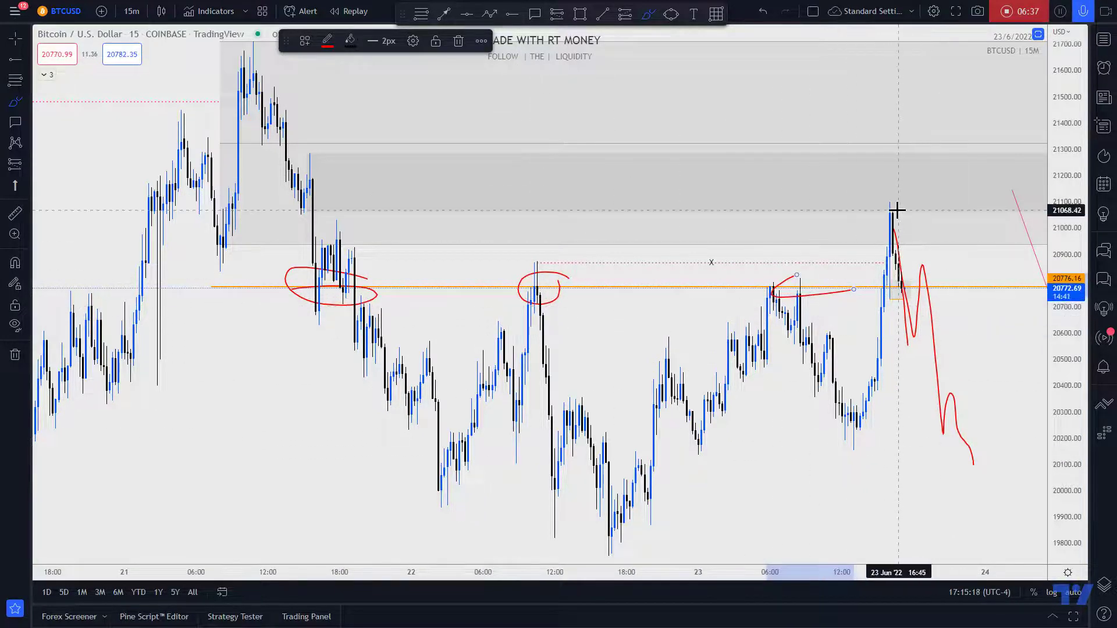
{"action": "left_click_drag", "start_coordinate": [929, 282], "coordinate": [919, 291]}
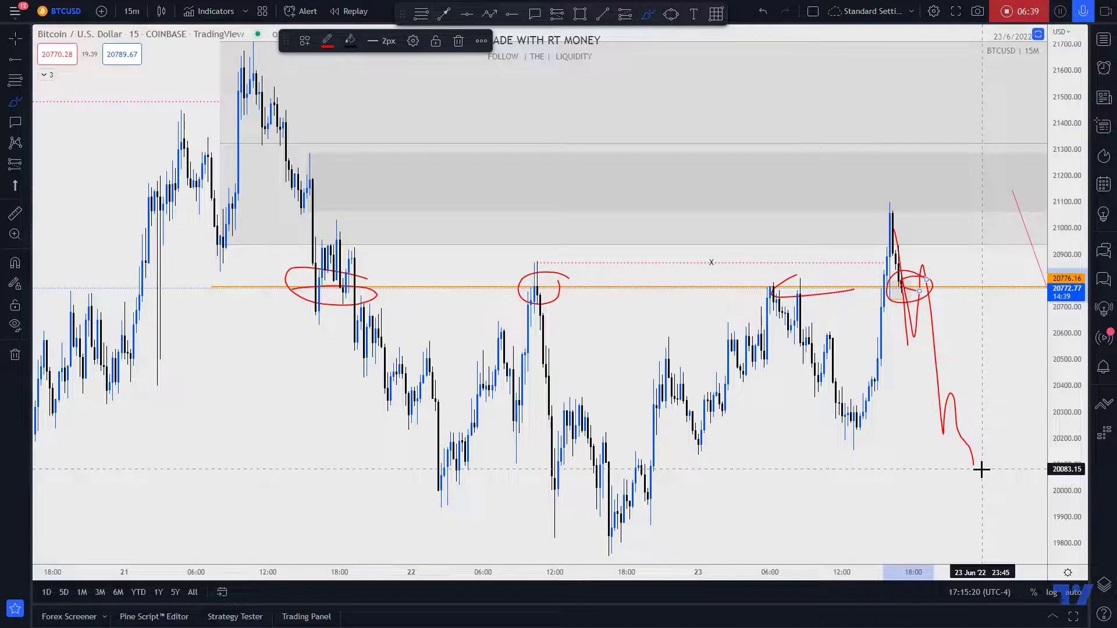
{"action": "scroll", "coordinate": [349, 364], "scroll_direction": "down", "scroll_amount": 2}
{"action": "mouse_move", "coordinate": [490, 287]}
{"action": "left_mouse_down"}
{"action": "mouse_move", "coordinate": [79, 289]}
{"action": "mouse_move", "coordinate": [517, 282]}
{"action": "left_mouse_up"}
{"action": "key", "text": "ctrl+z"}
{"action": "key", "text": "ctrl+z"}
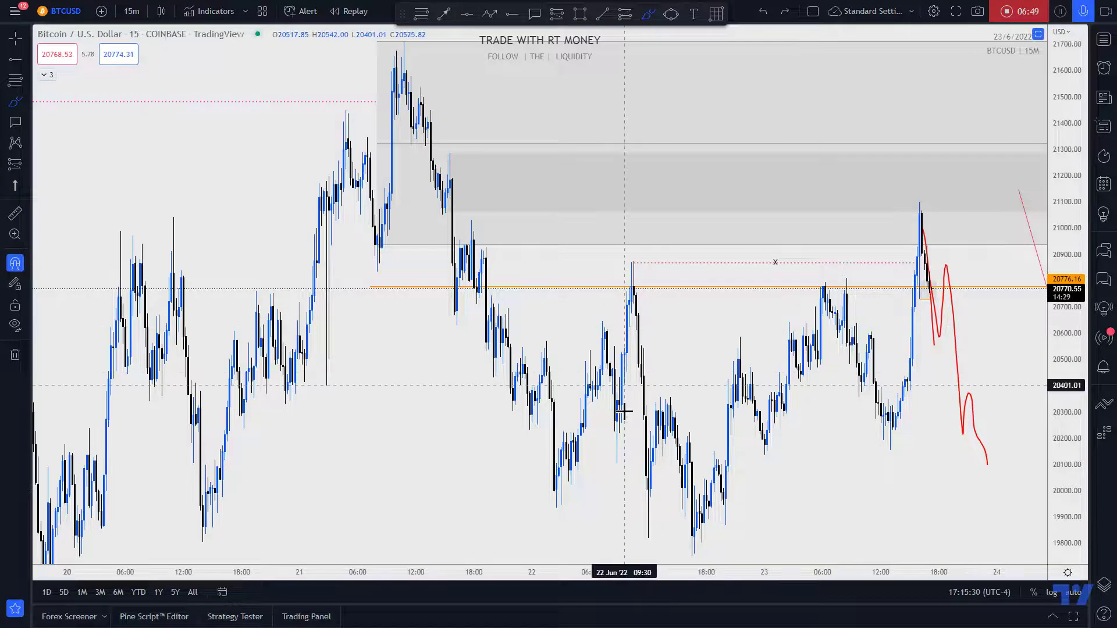
Draw a horizontal trend line at 20,136.52 below the 23 Jun lows from 00:00 to 13:45 and apply the $ template.
{"action": "scroll", "coordinate": [624, 432], "scroll_direction": "up", "scroll_amount": 1}
{"action": "scroll", "coordinate": [625, 440], "scroll_direction": "up", "scroll_amount": 3}
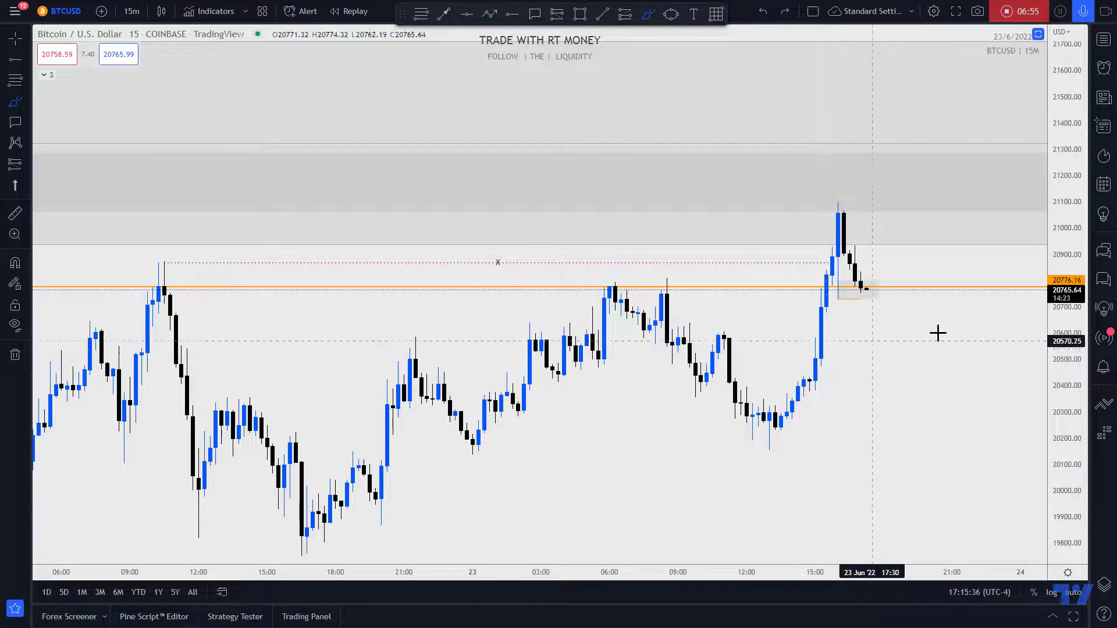
{"action": "scroll", "coordinate": [932, 369], "scroll_direction": "down", "scroll_amount": 2}
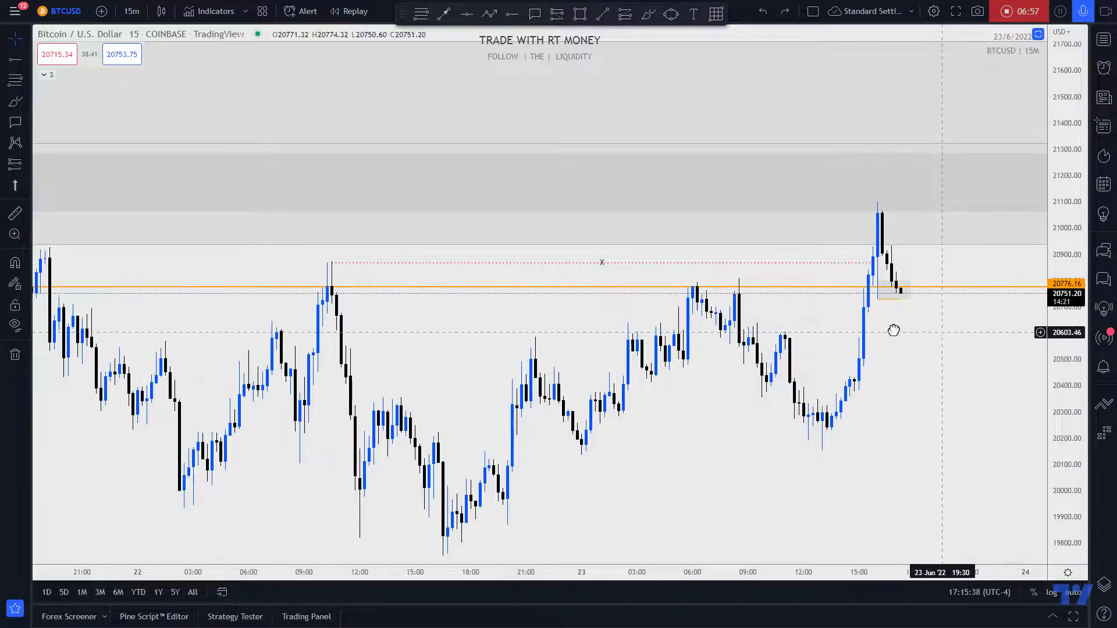
{"action": "left_click_drag", "start_coordinate": [938, 332], "coordinate": [818, 329]}
{"action": "scroll", "coordinate": [861, 337], "scroll_direction": "down", "scroll_amount": 2}
{"action": "left_click_drag", "start_coordinate": [898, 344], "coordinate": [797, 287]}
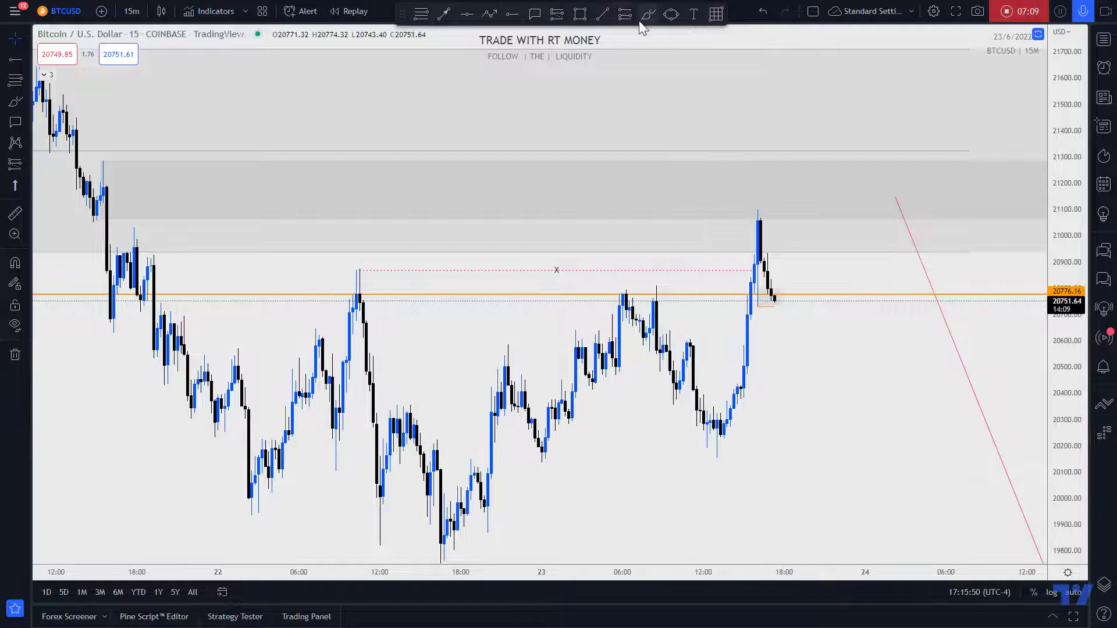
{"action": "left_click", "coordinate": [602, 16]}
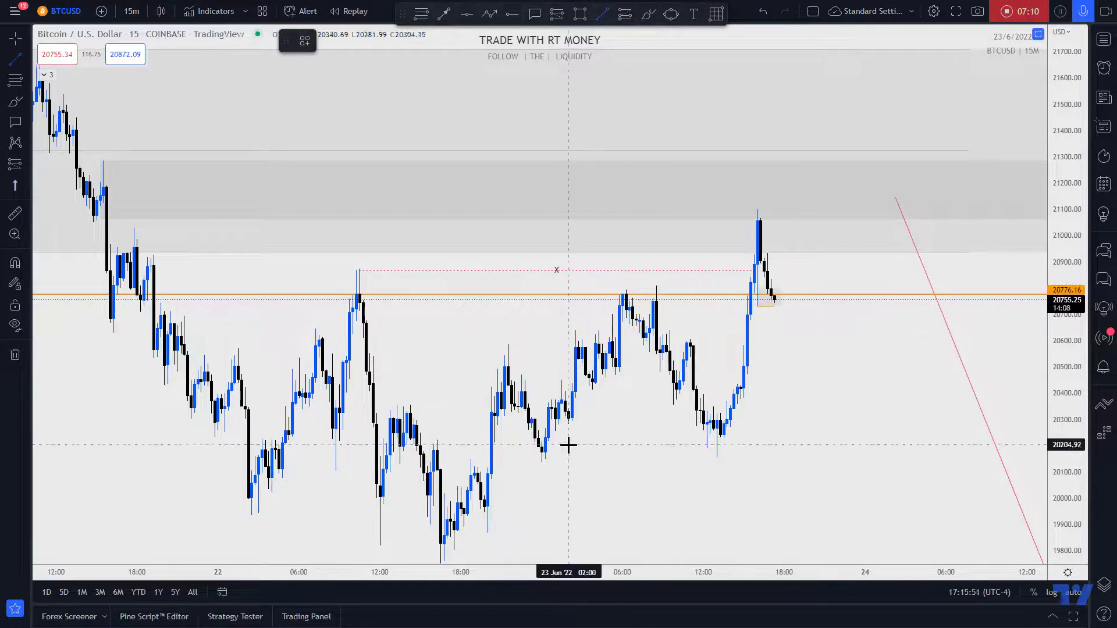
{"action": "left_click", "coordinate": [542, 484]}
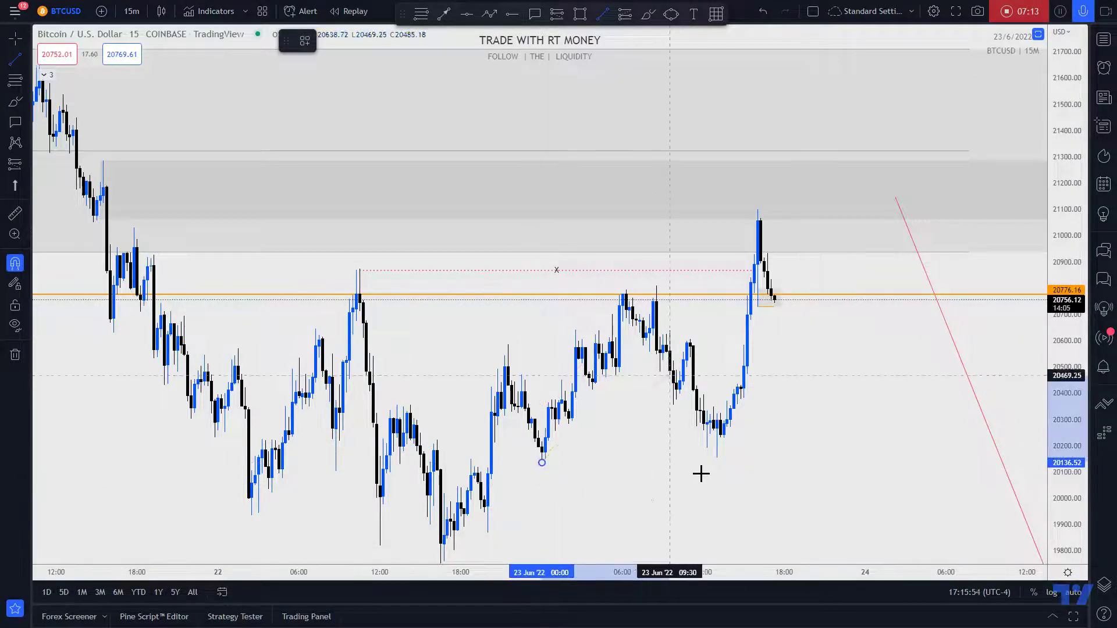
{"action": "left_click", "coordinate": [726, 469]}
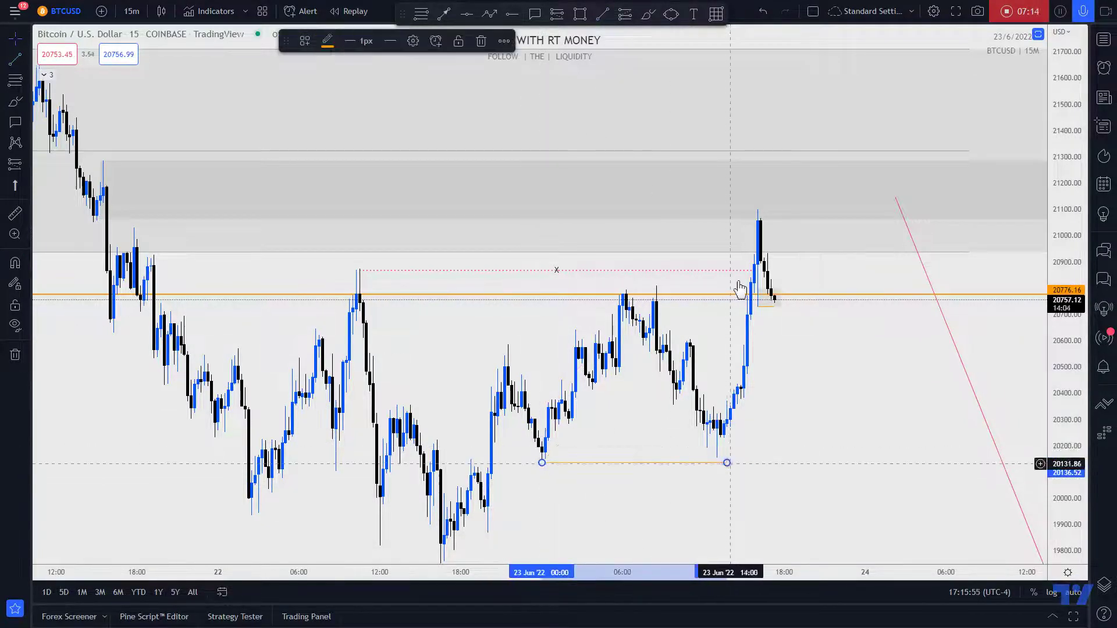
{"action": "left_click", "coordinate": [305, 41]}
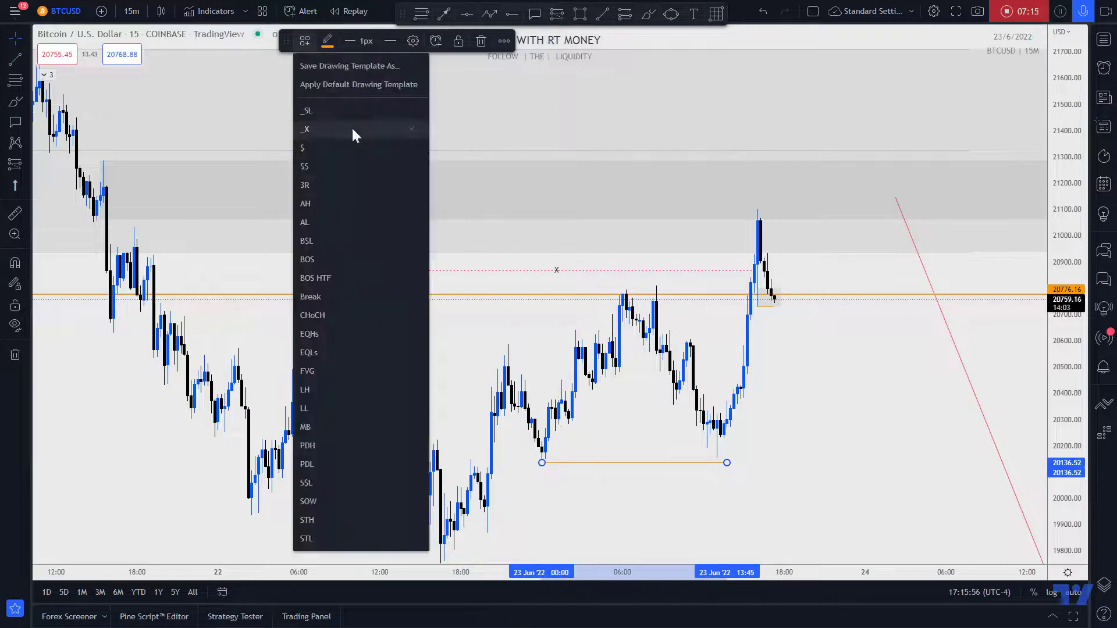
{"action": "left_click", "coordinate": [315, 148]}
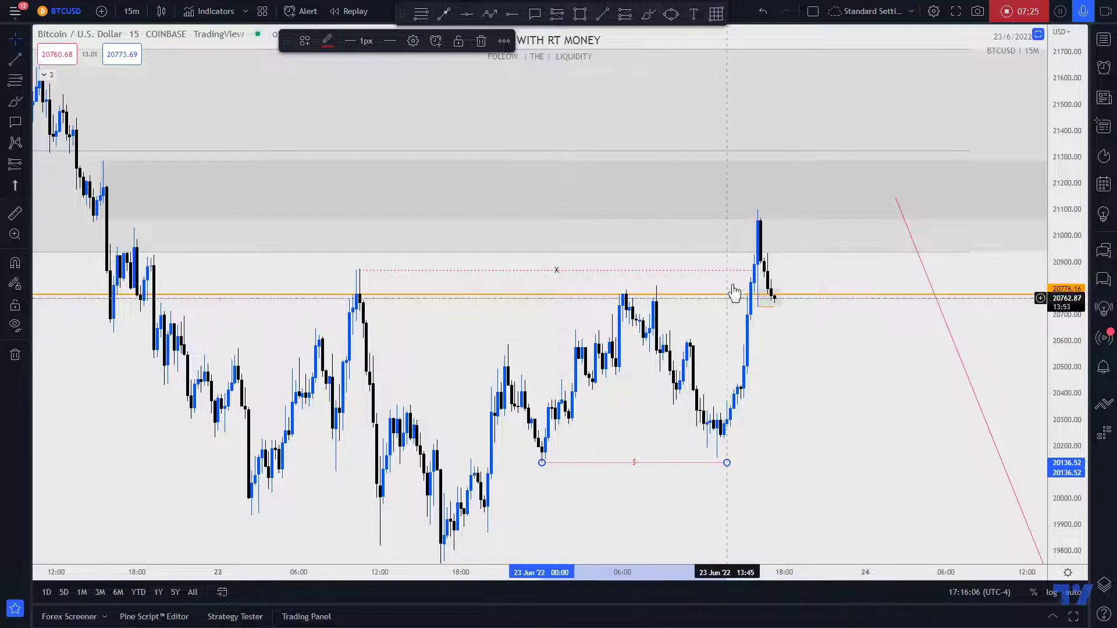
{"action": "mouse_move", "coordinate": [762, 289]}
{"action": "left_mouse_down"}
{"action": "mouse_move", "coordinate": [783, 308]}
{"action": "mouse_move", "coordinate": [767, 257]}
{"action": "mouse_move", "coordinate": [775, 307]}
{"action": "left_mouse_up"}
{"action": "left_click", "coordinate": [790, 328]}
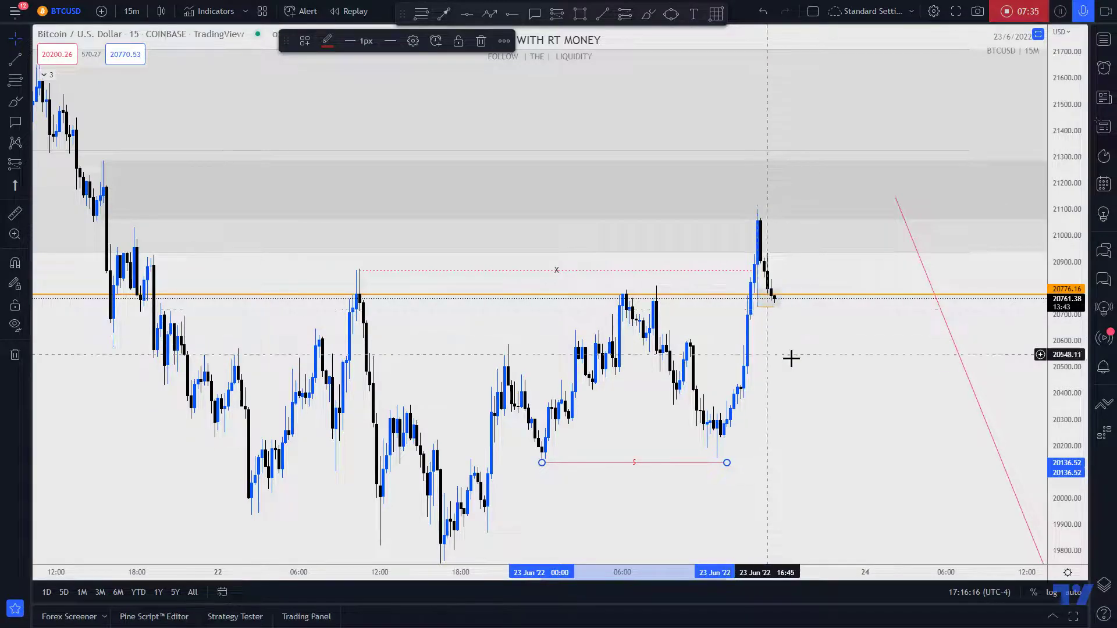
{"action": "scroll", "coordinate": [814, 361], "scroll_direction": "up", "scroll_amount": 2}
{"action": "left_click_drag", "start_coordinate": [833, 390], "coordinate": [891, 381]}
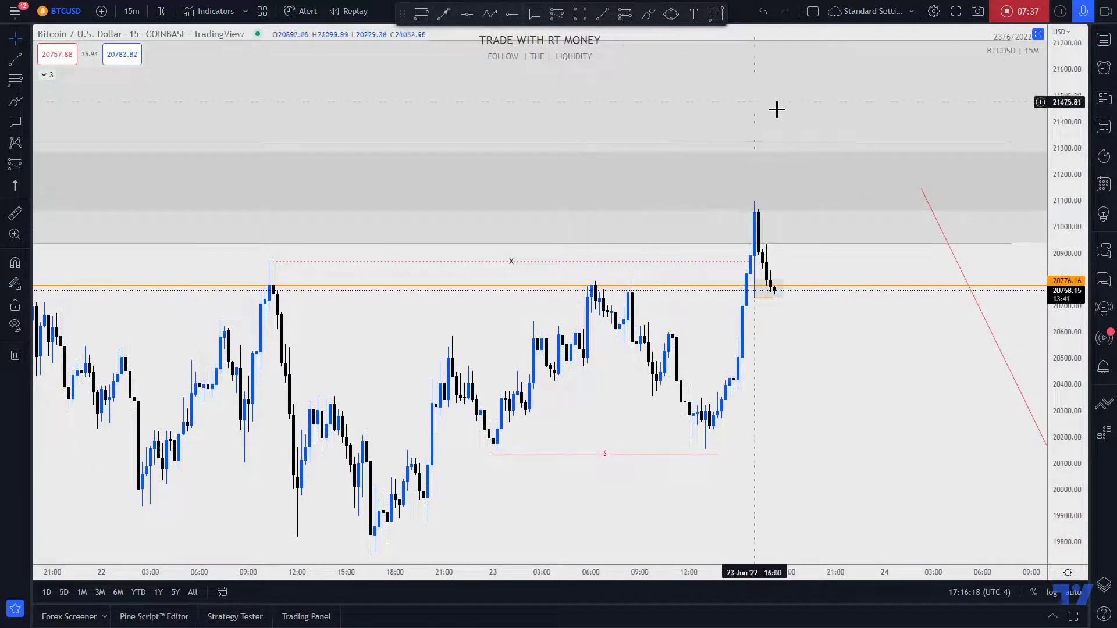
{"action": "scroll", "coordinate": [865, 347], "scroll_direction": "down", "scroll_amount": 2}
{"action": "left_click_drag", "start_coordinate": [935, 364], "coordinate": [992, 367]}
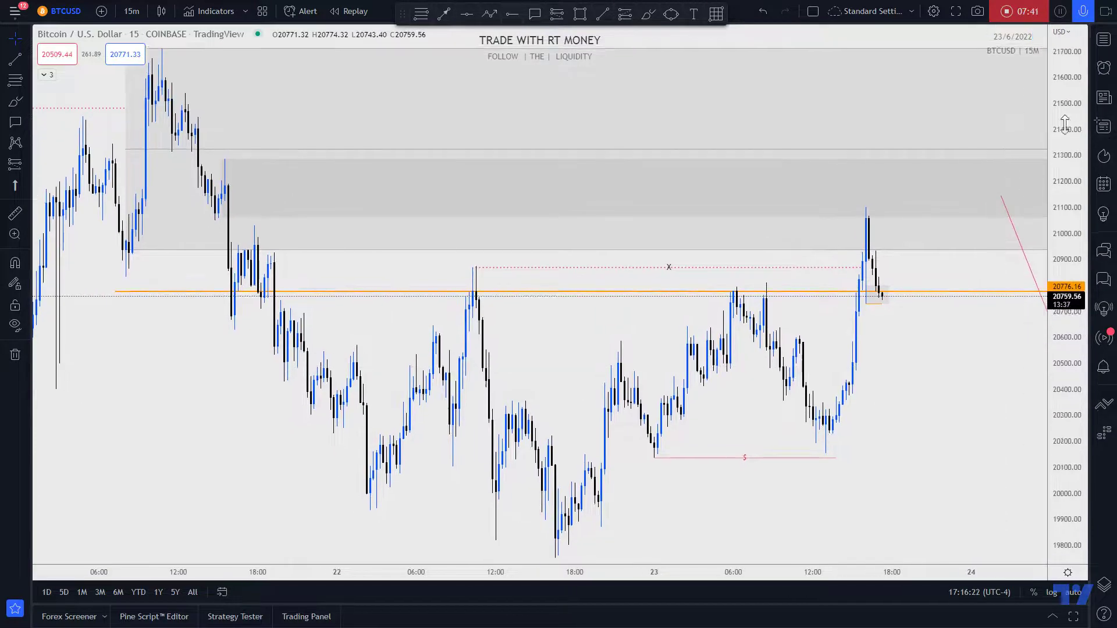
{"action": "left_click_drag", "start_coordinate": [1070, 104], "coordinate": [1085, 359]}
{"action": "left_click", "coordinate": [1106, 402]}
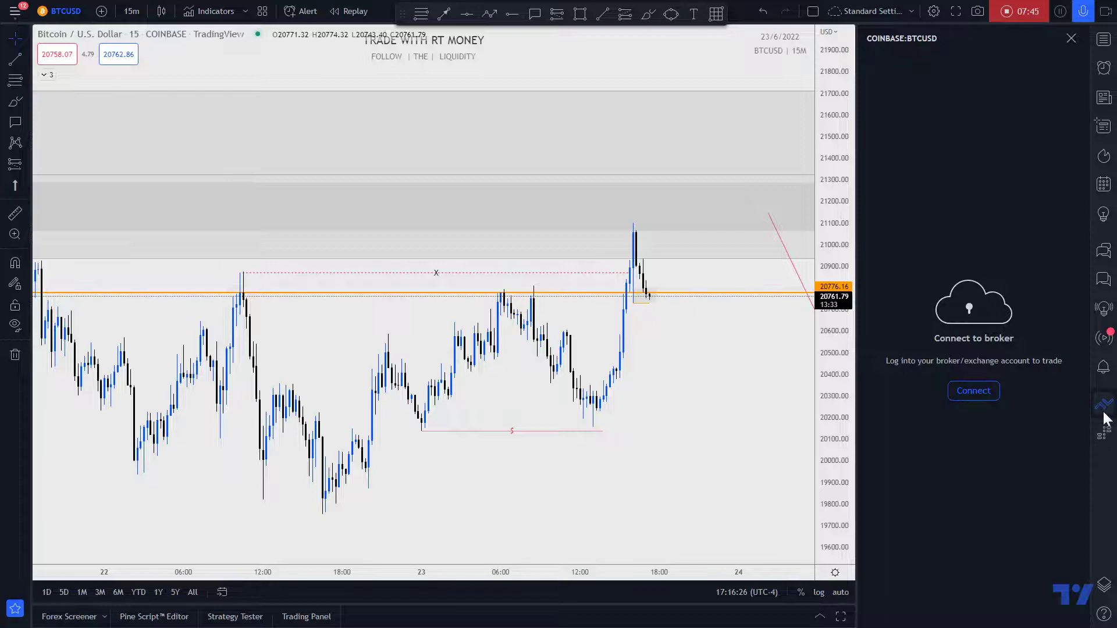
{"action": "left_click", "coordinate": [1104, 406]}
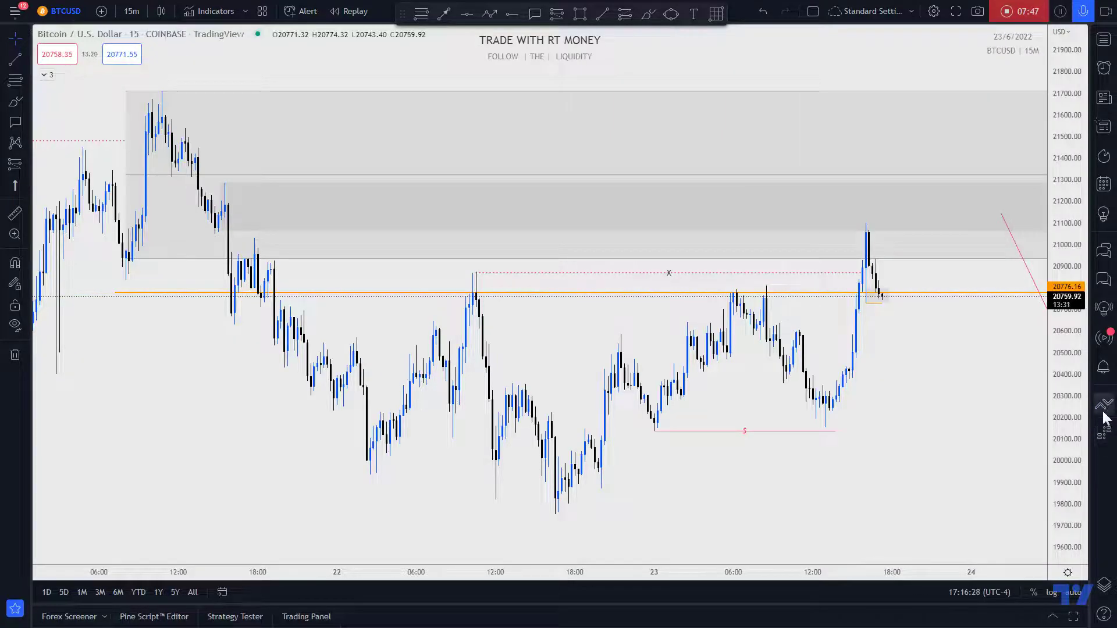
{"action": "left_click", "coordinate": [1104, 433]}
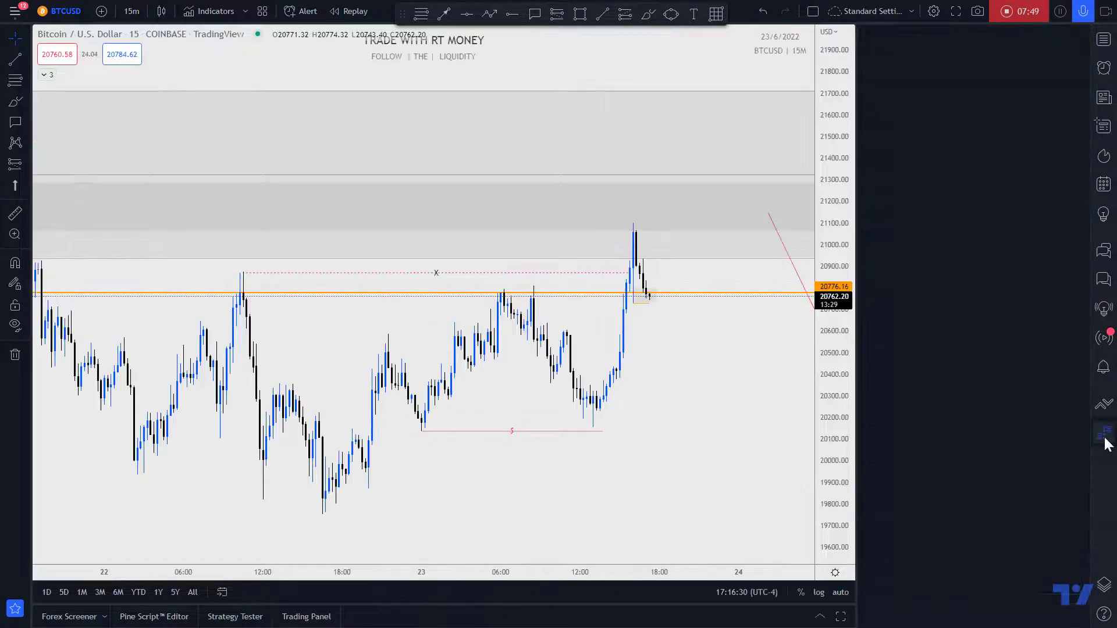
{"action": "left_click", "coordinate": [1105, 436]}
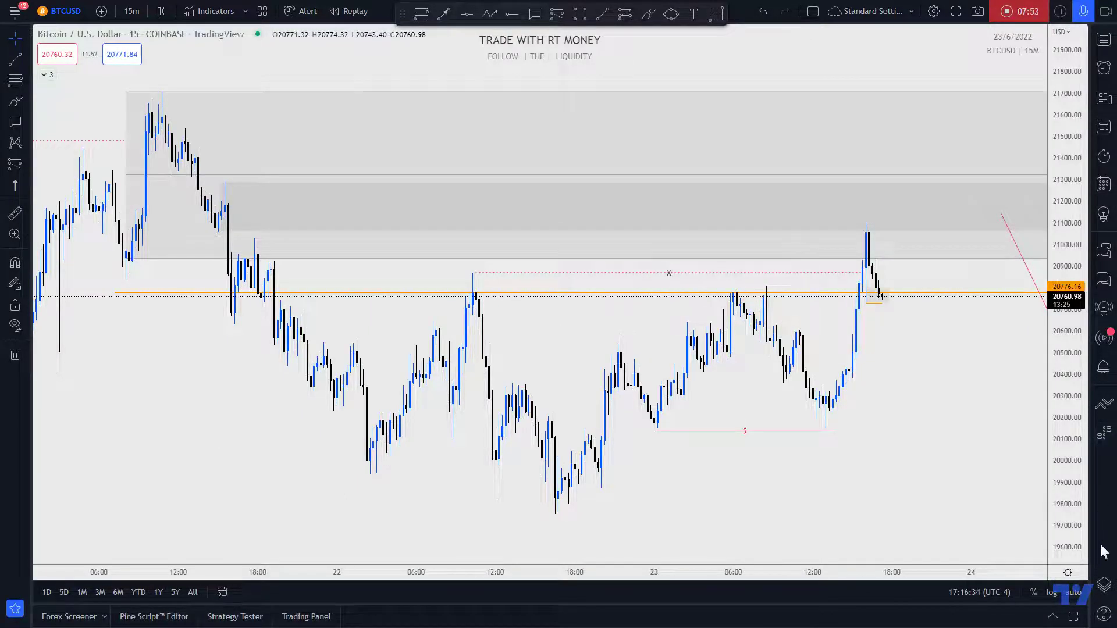
Unhide the hidden Short Position drawing through the object tree so that the trade shows on the chart.
{"action": "left_click", "coordinate": [1109, 579]}
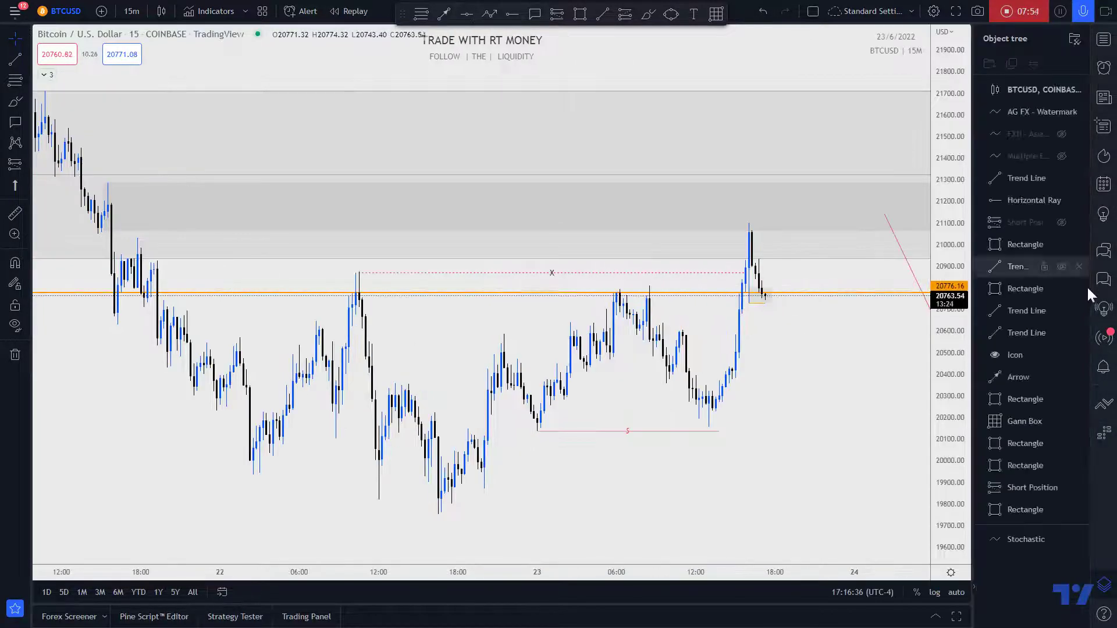
{"action": "left_click", "coordinate": [1061, 221]}
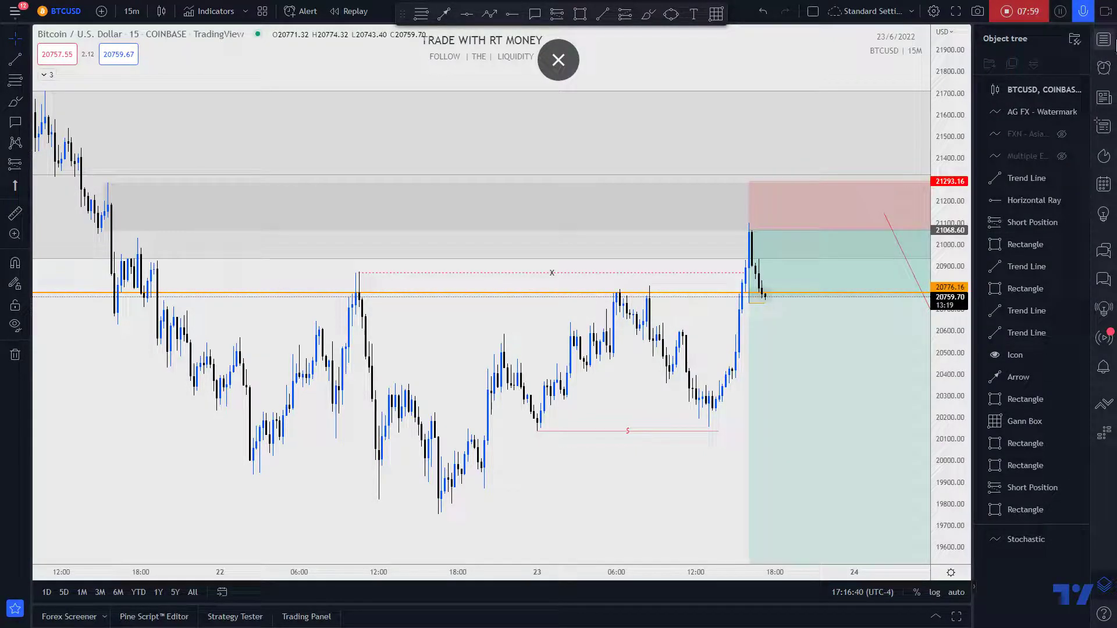
{"action": "left_click", "coordinate": [1104, 39]}
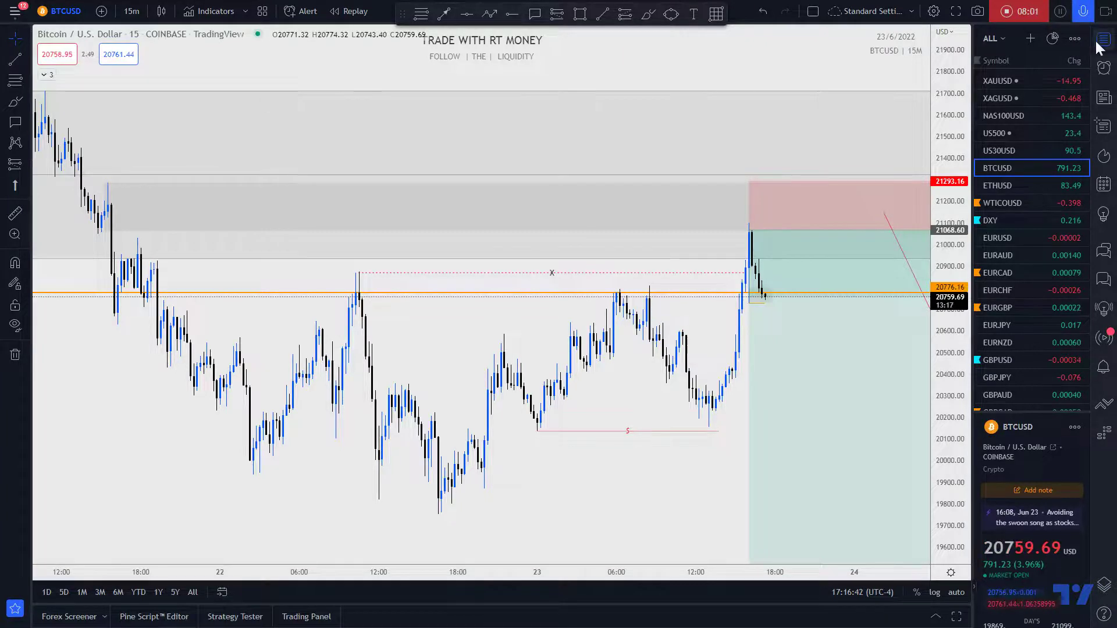
{"action": "left_click", "coordinate": [1097, 42]}
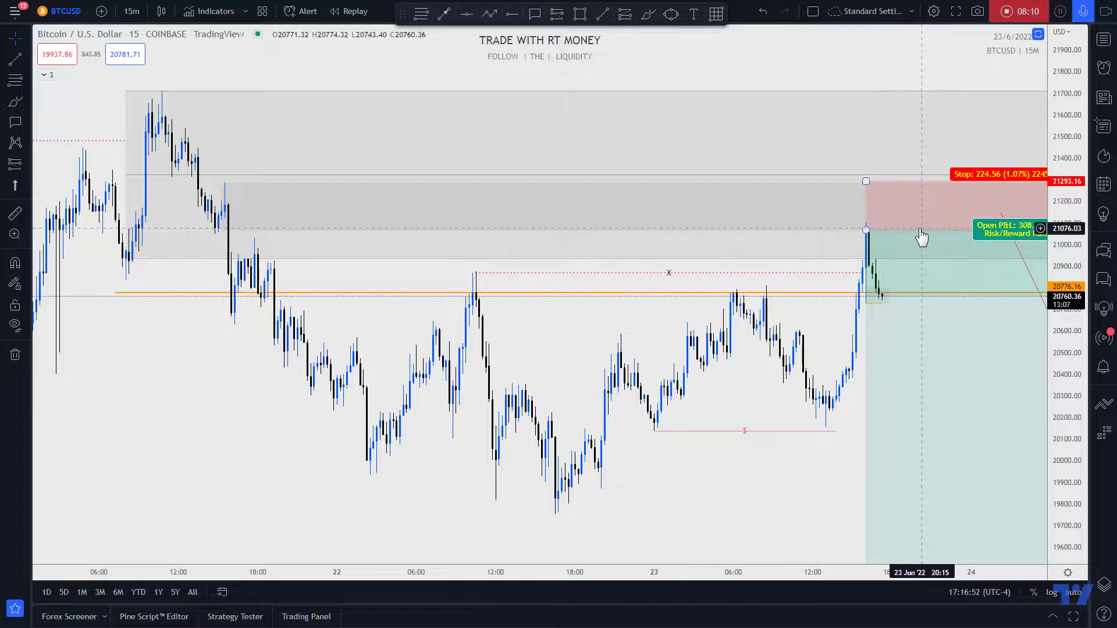
{"action": "left_click", "coordinate": [878, 294]}
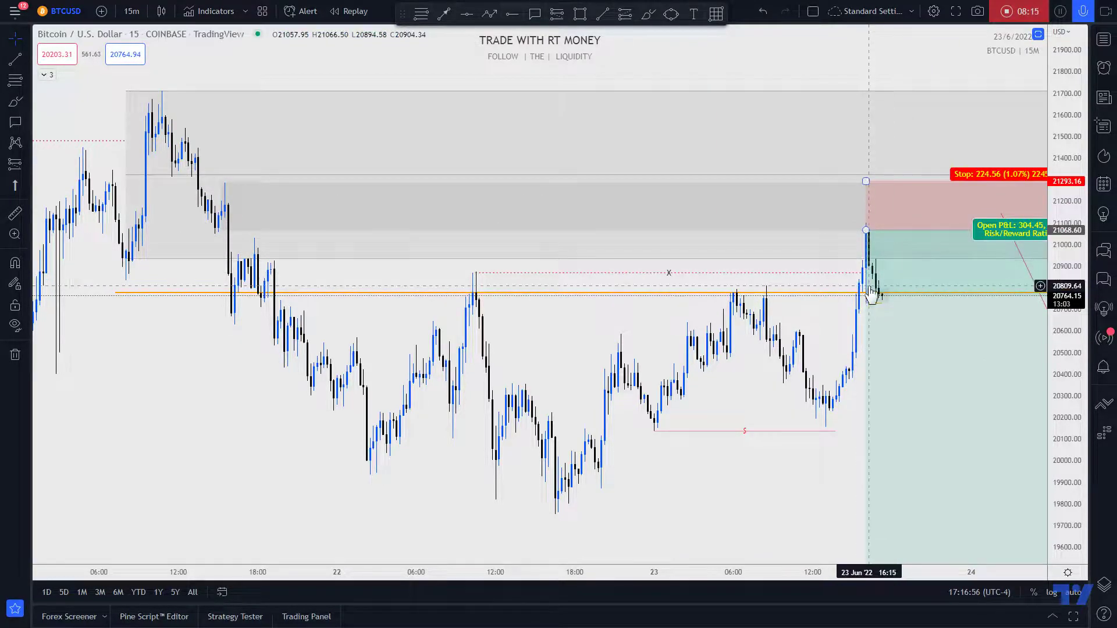
{"action": "left_click_drag", "start_coordinate": [753, 476], "coordinate": [657, 468]}
{"action": "left_click", "coordinate": [793, 207]}
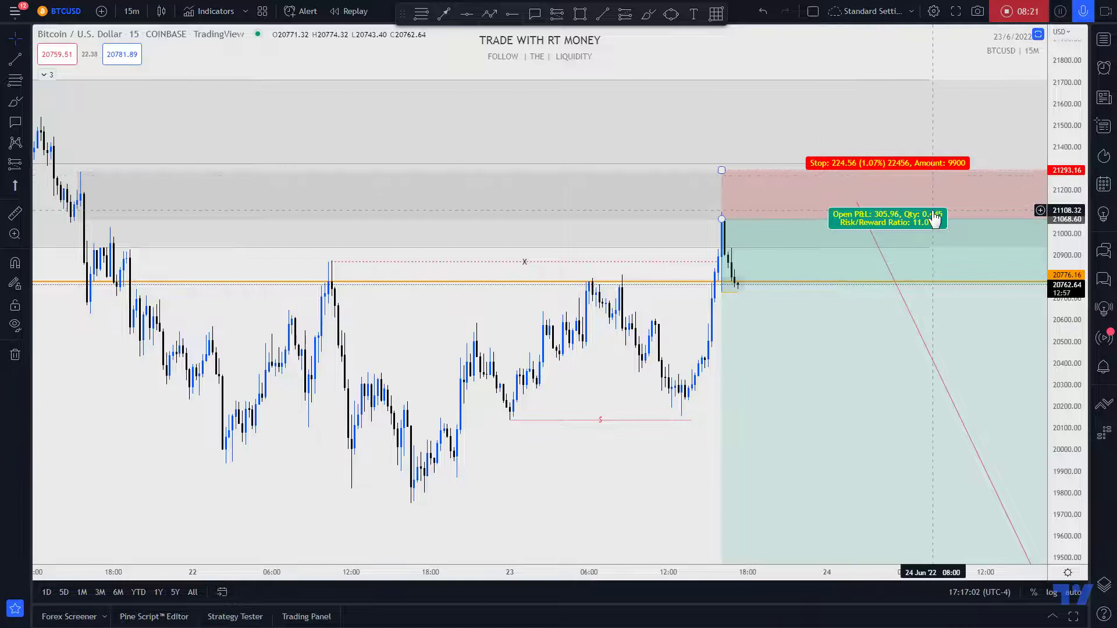
{"action": "left_click", "coordinate": [1010, 156]}
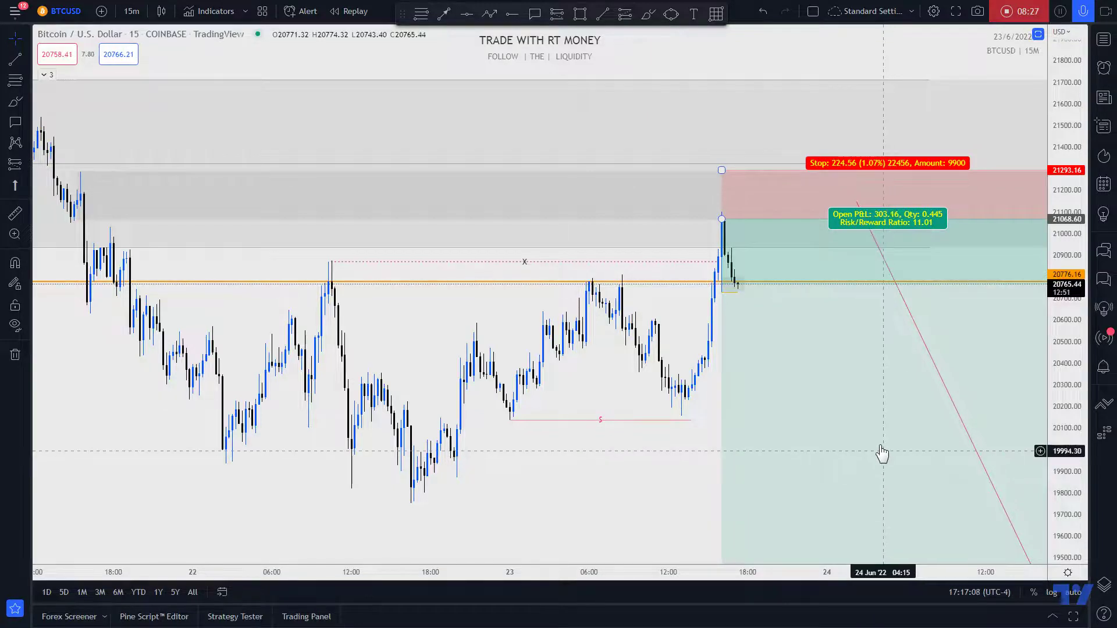
Try brushing a rise to about 21,200, a stepped decline to about 20,040 and arcs above the highs, then undo all strokes.
{"action": "scroll", "coordinate": [745, 462], "scroll_direction": "down", "scroll_amount": 2}
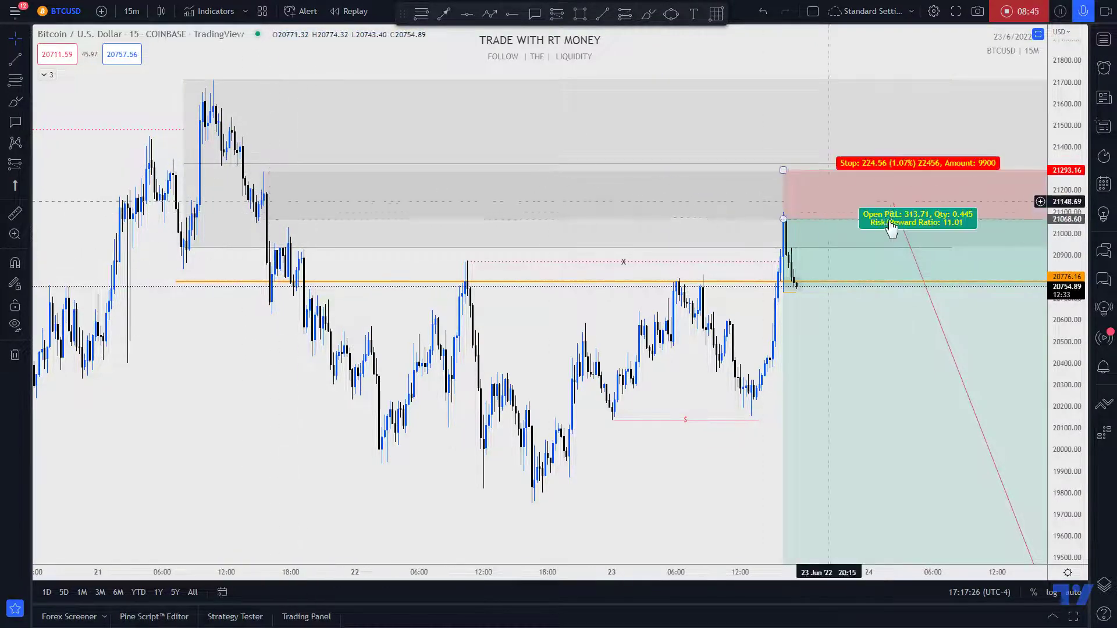
{"action": "left_click", "coordinate": [648, 14]}
{"action": "left_click_drag", "start_coordinate": [808, 280], "coordinate": [816, 199]}
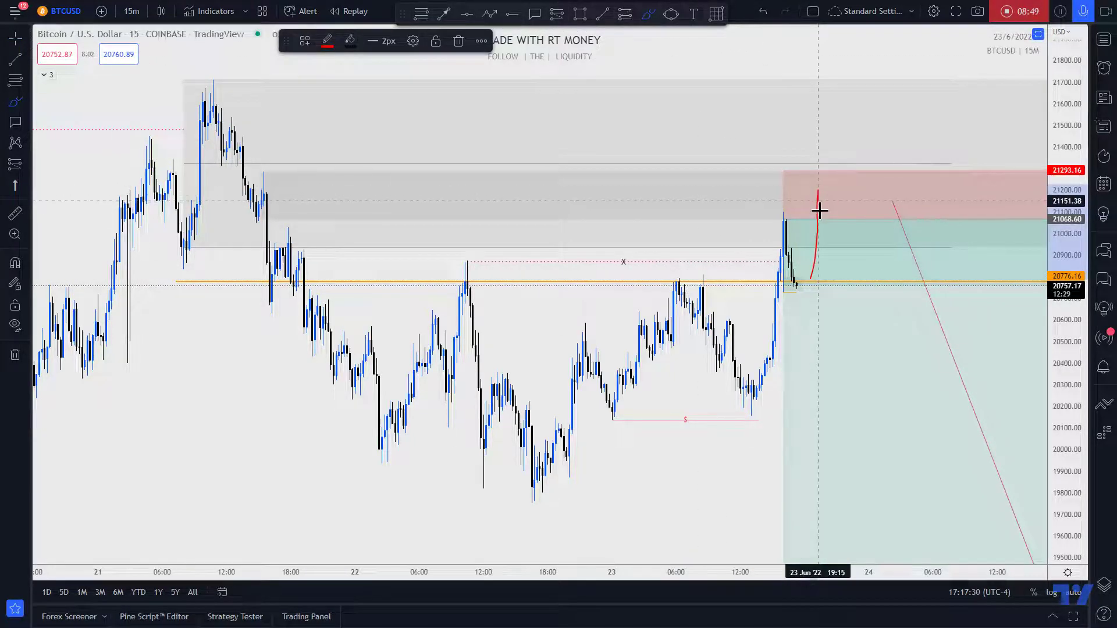
{"action": "left_click_drag", "start_coordinate": [863, 262], "coordinate": [882, 365]}
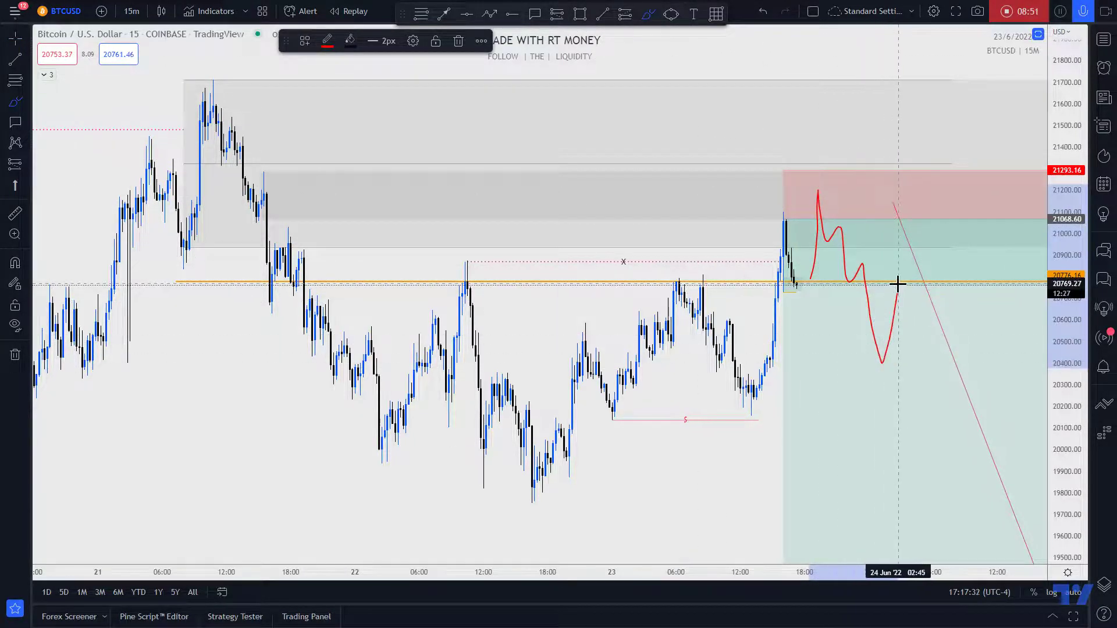
{"action": "left_click_drag", "start_coordinate": [909, 316], "coordinate": [941, 442]}
{"action": "mouse_move", "coordinate": [746, 222]}
{"action": "left_mouse_down"}
{"action": "mouse_move", "coordinate": [802, 200]}
{"action": "mouse_move", "coordinate": [827, 159]}
{"action": "mouse_move", "coordinate": [844, 174]}
{"action": "left_mouse_up"}
{"action": "left_click_drag", "start_coordinate": [852, 255], "coordinate": [899, 267]}
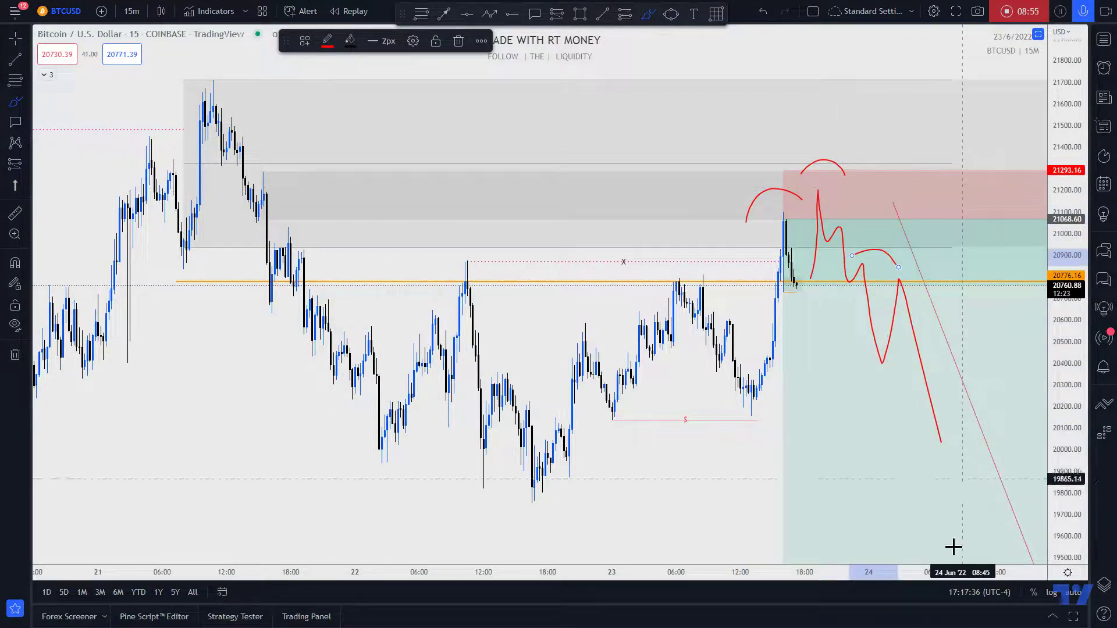
{"action": "key", "text": "ctrl+z"}
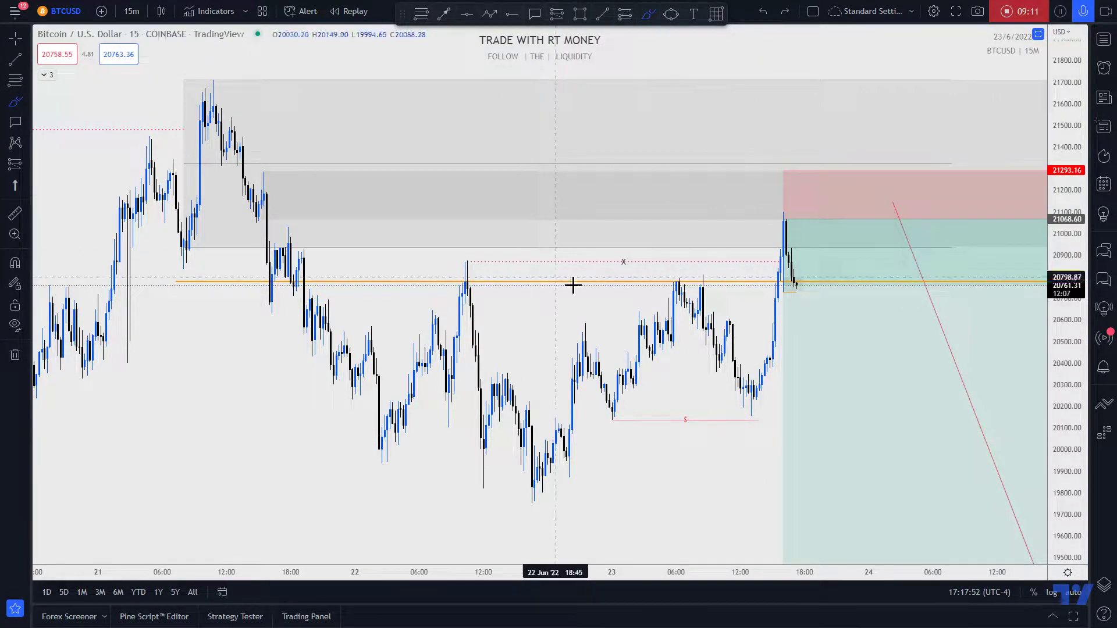
{"action": "scroll", "coordinate": [769, 313], "scroll_direction": "down", "scroll_amount": 3}
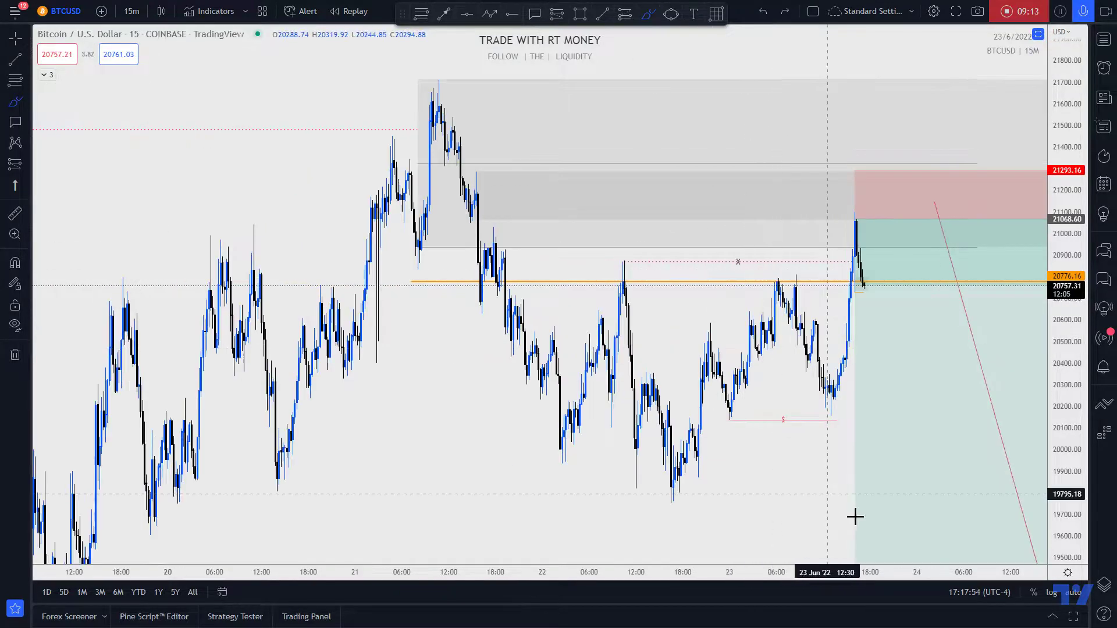
{"action": "left_click_drag", "start_coordinate": [1062, 82], "coordinate": [1062, 105]}
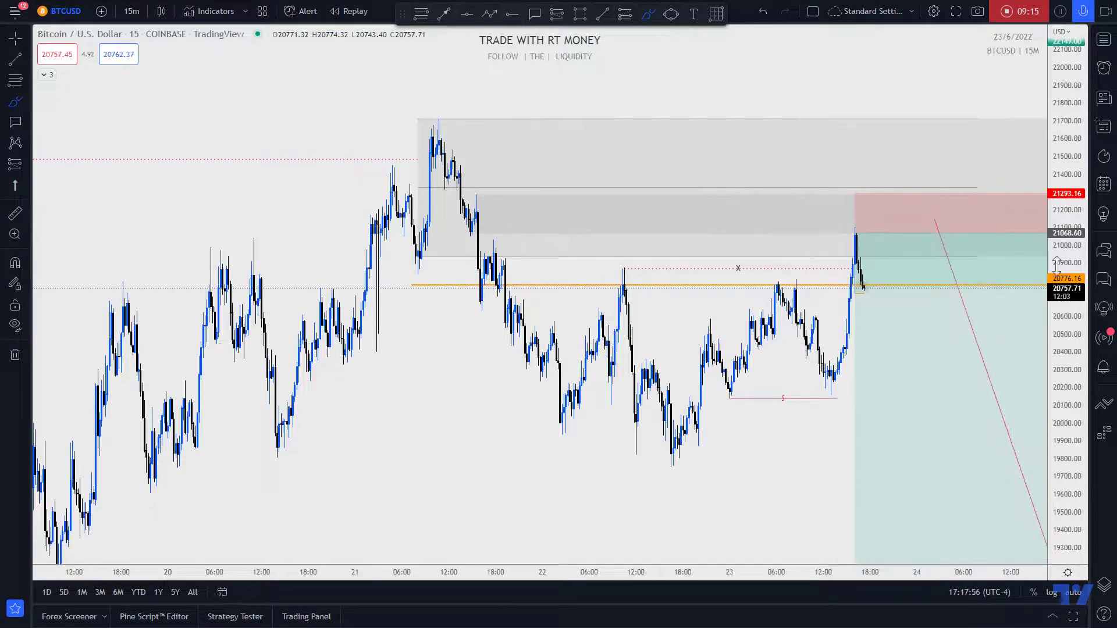
{"action": "scroll", "coordinate": [692, 386], "scroll_direction": "down", "scroll_amount": 4}
{"action": "left_click_drag", "start_coordinate": [848, 452], "coordinate": [706, 394]}
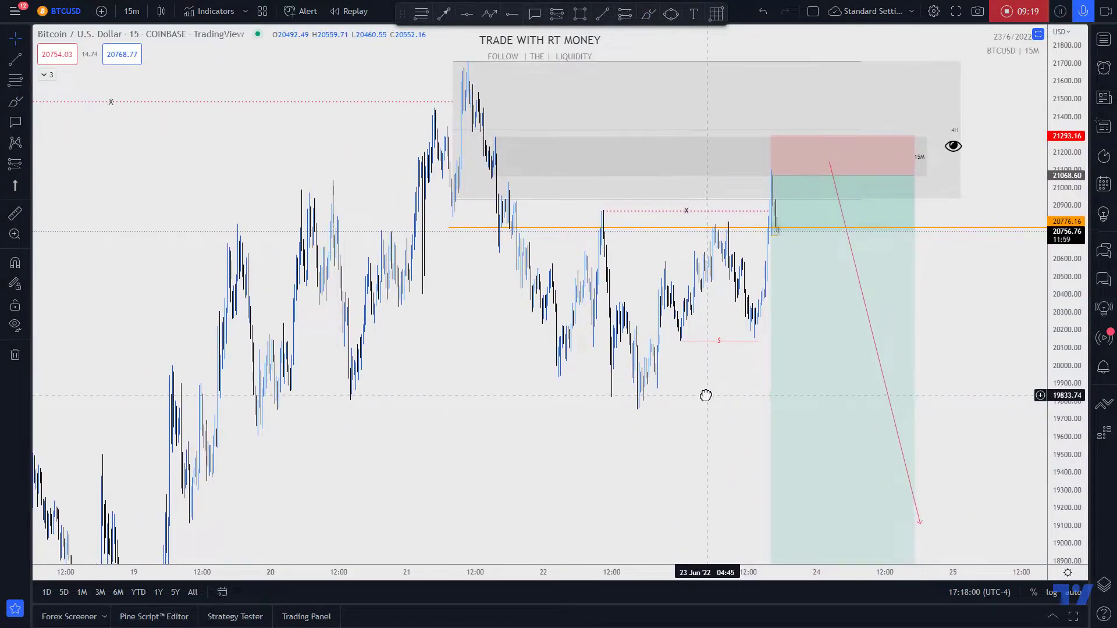
{"action": "left_click_drag", "start_coordinate": [1001, 368], "coordinate": [1003, 397]}
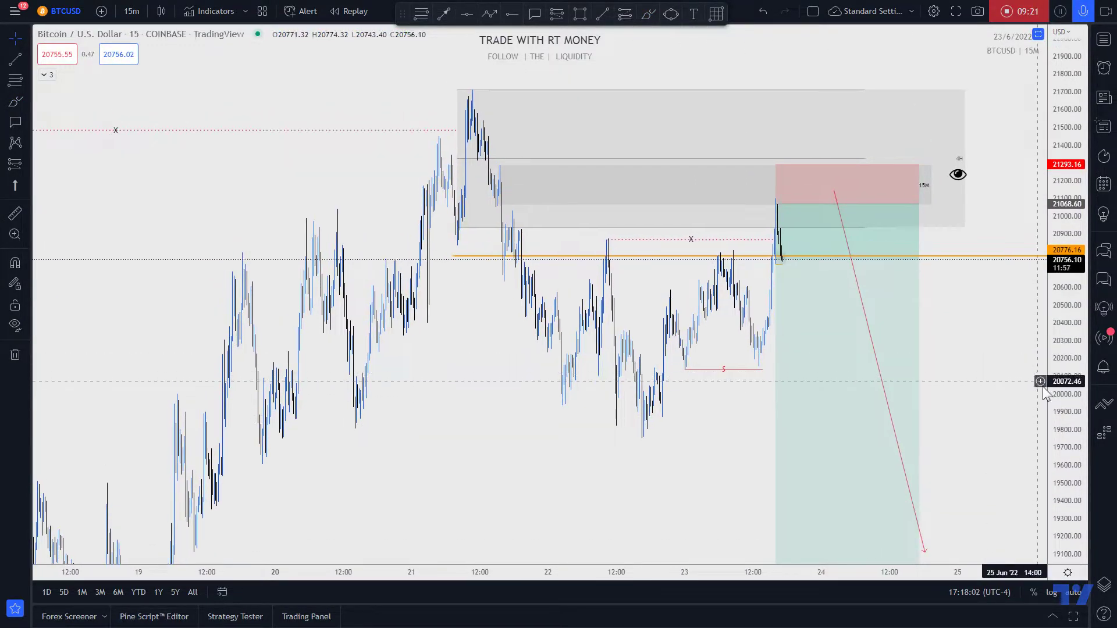